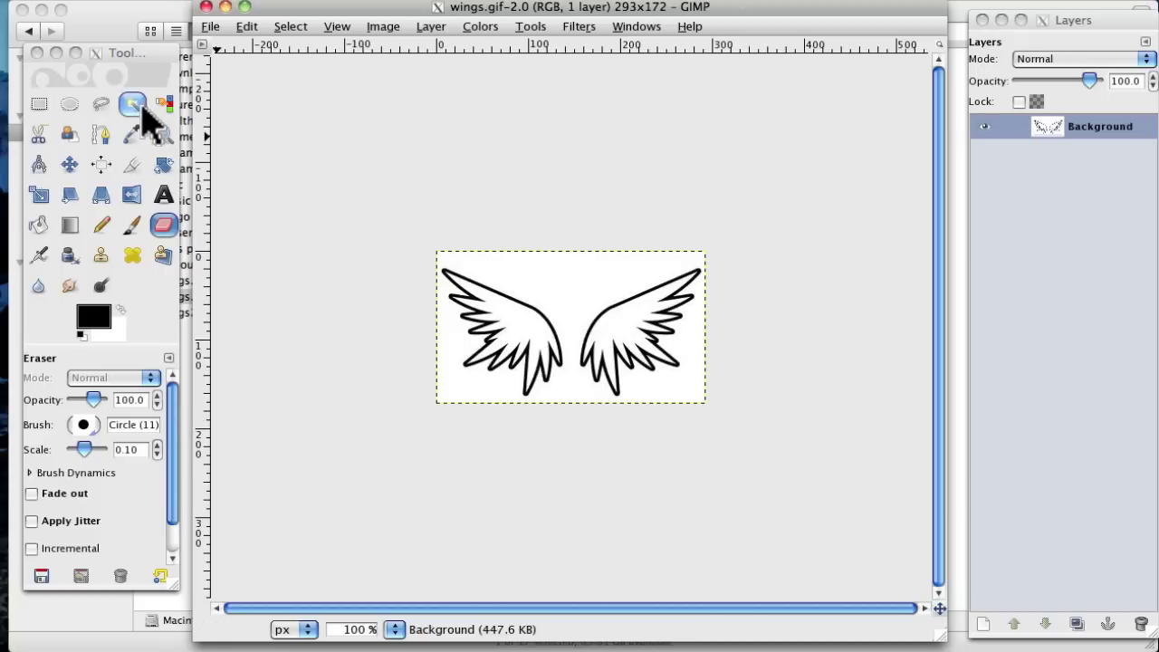
# Step: Crop the image to the right wing only (148×172) and view it at 200%
pyautogui.click(132, 164)
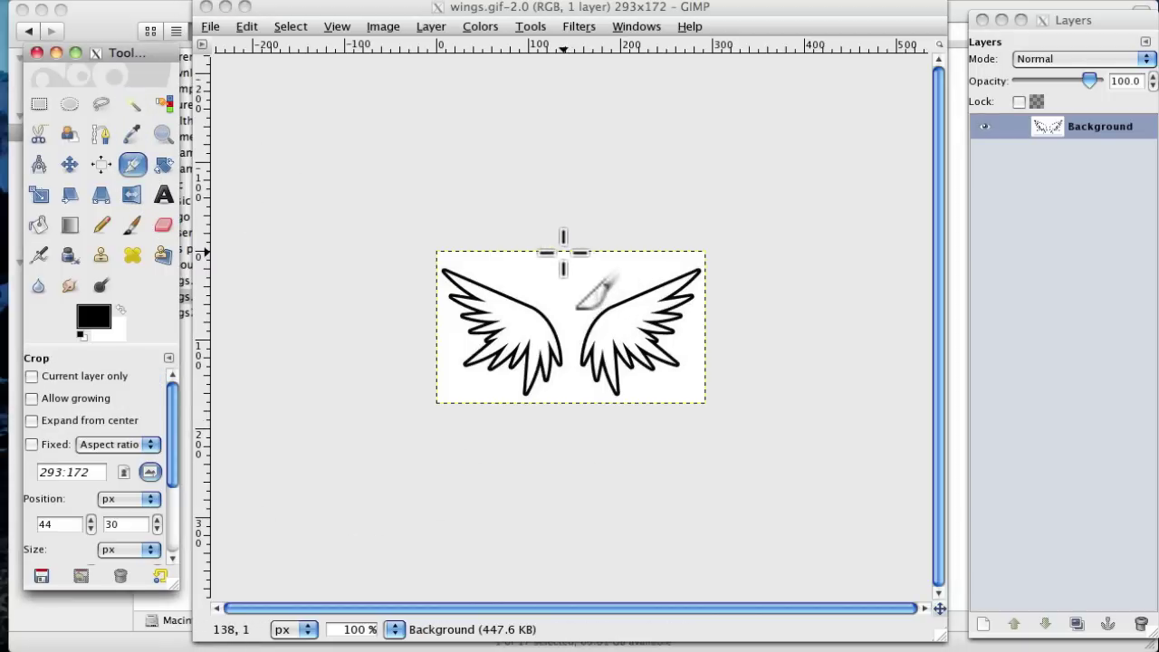
pyautogui.moveTo(564, 252); pyautogui.dragTo(724, 417)
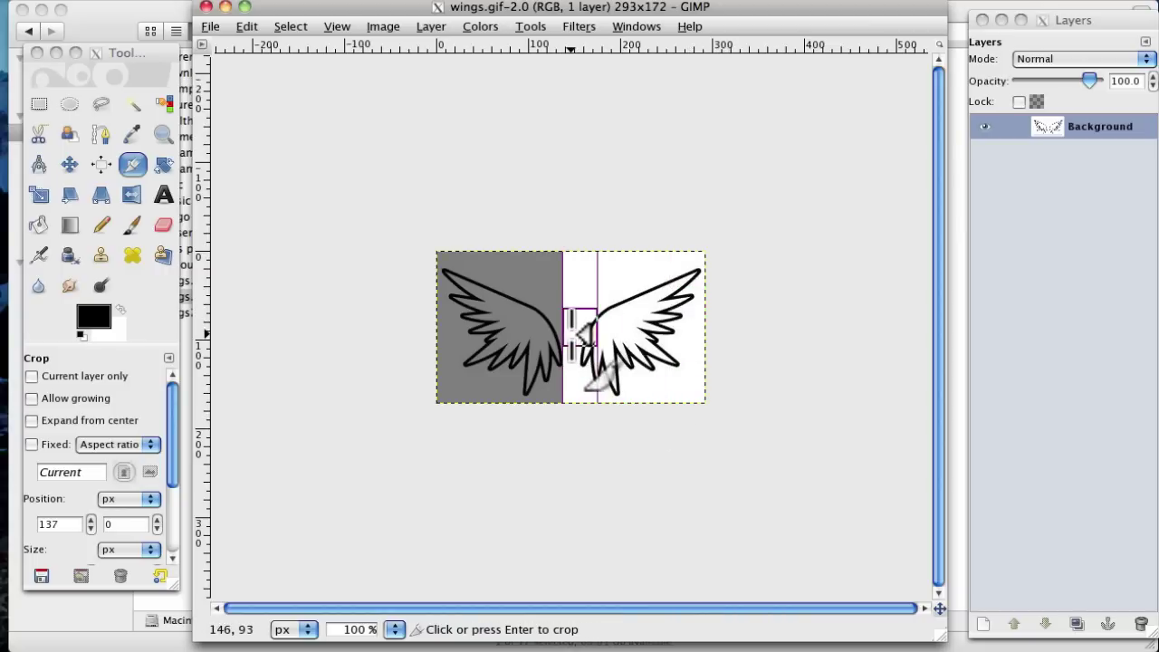
pyautogui.moveTo(568, 333); pyautogui.dragTo(576, 336)
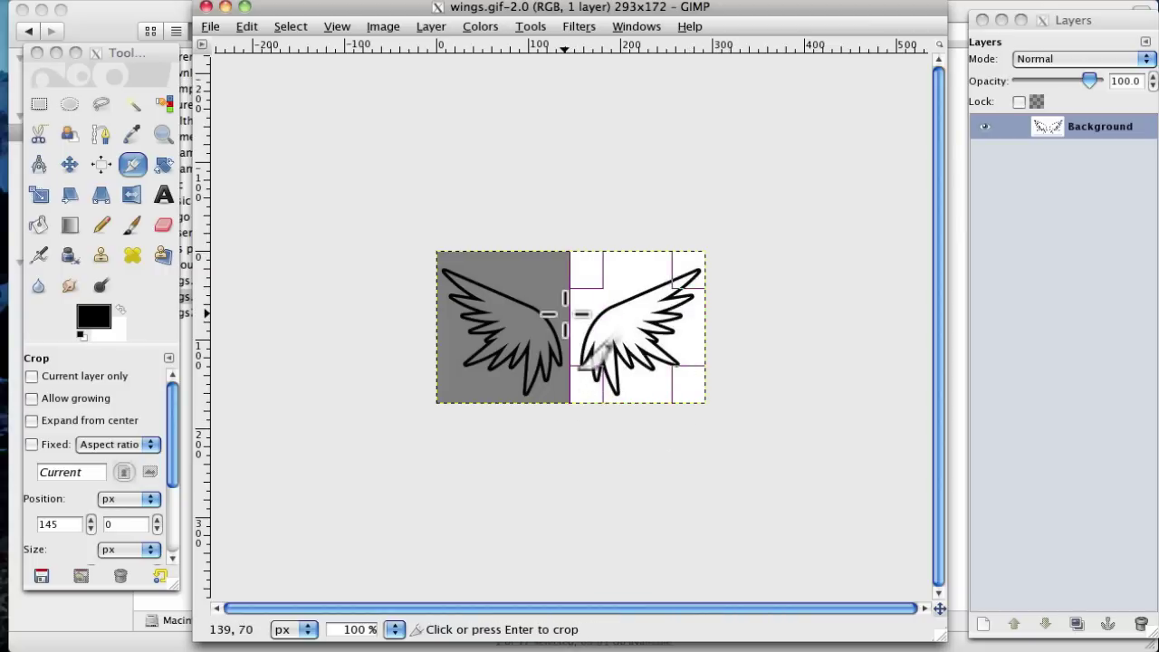
pyautogui.press('Return')
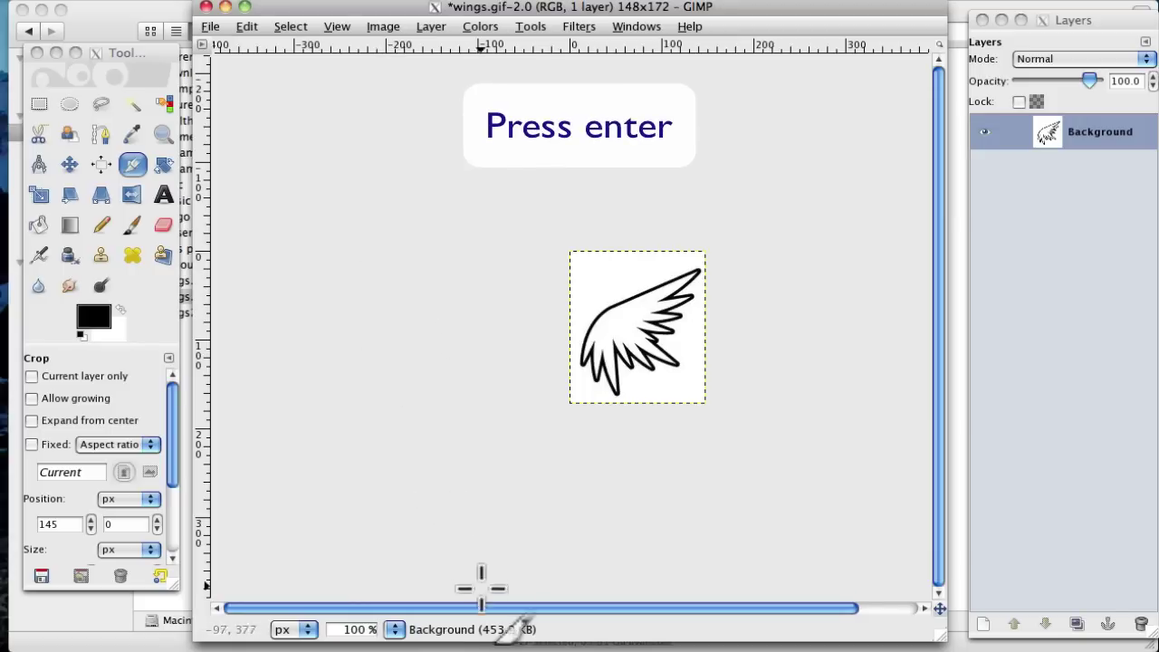
pyautogui.click(388, 630)
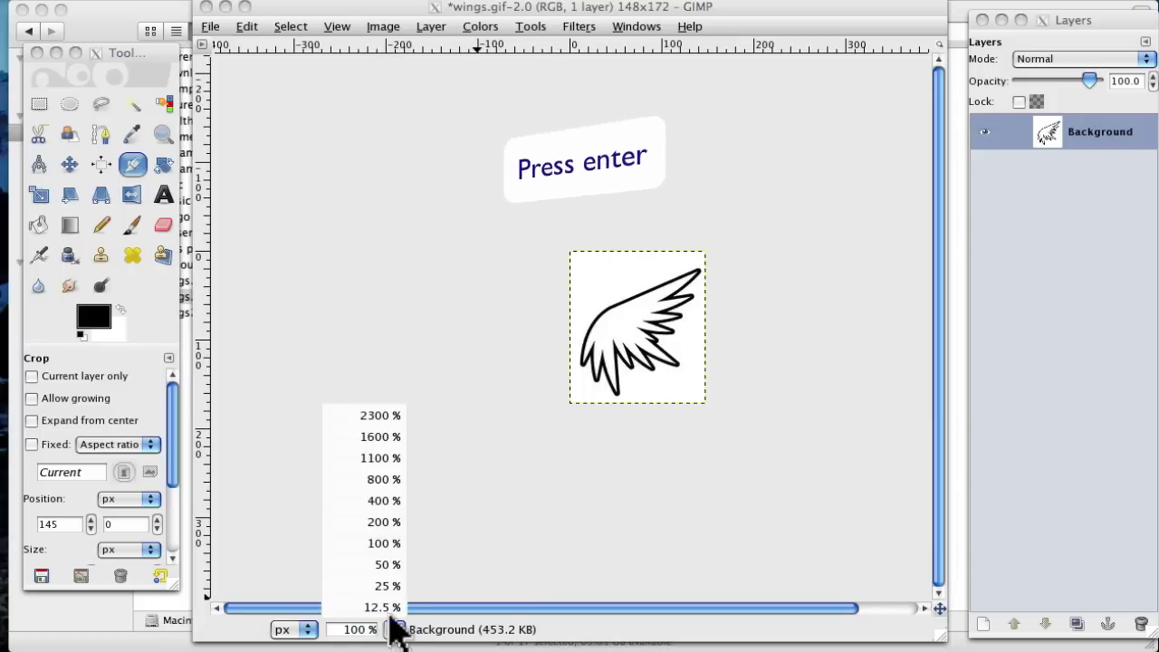
pyautogui.click(390, 521)
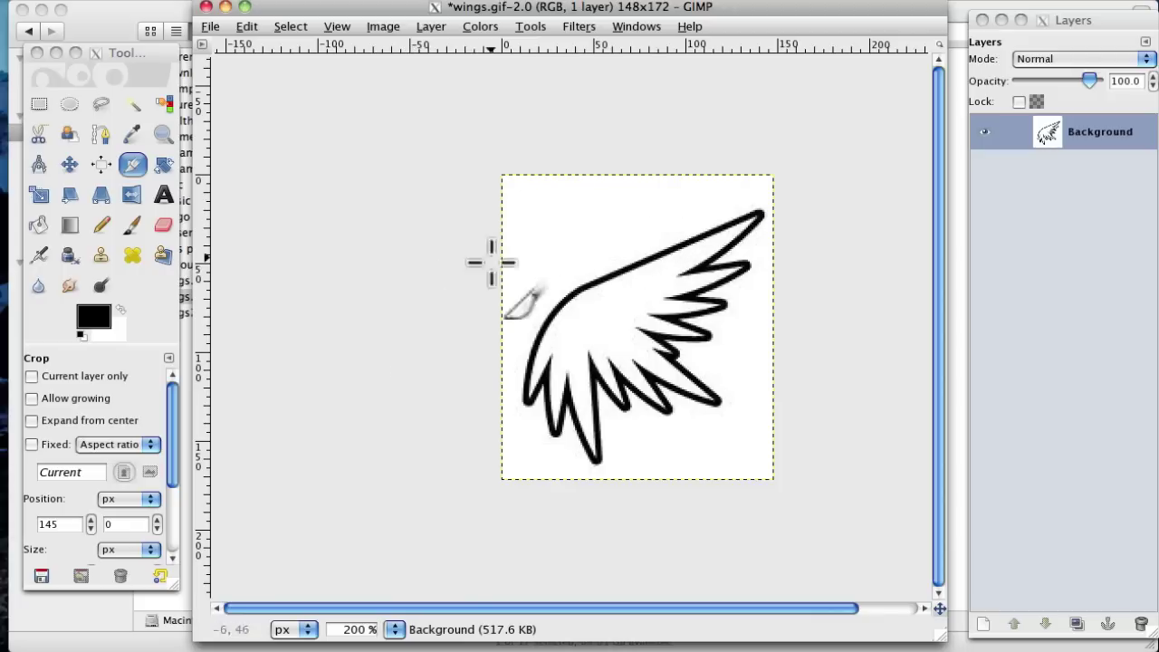
# Step: Add an alpha channel to the Background layer via Layer > Transparency
pyautogui.click(1096, 150)
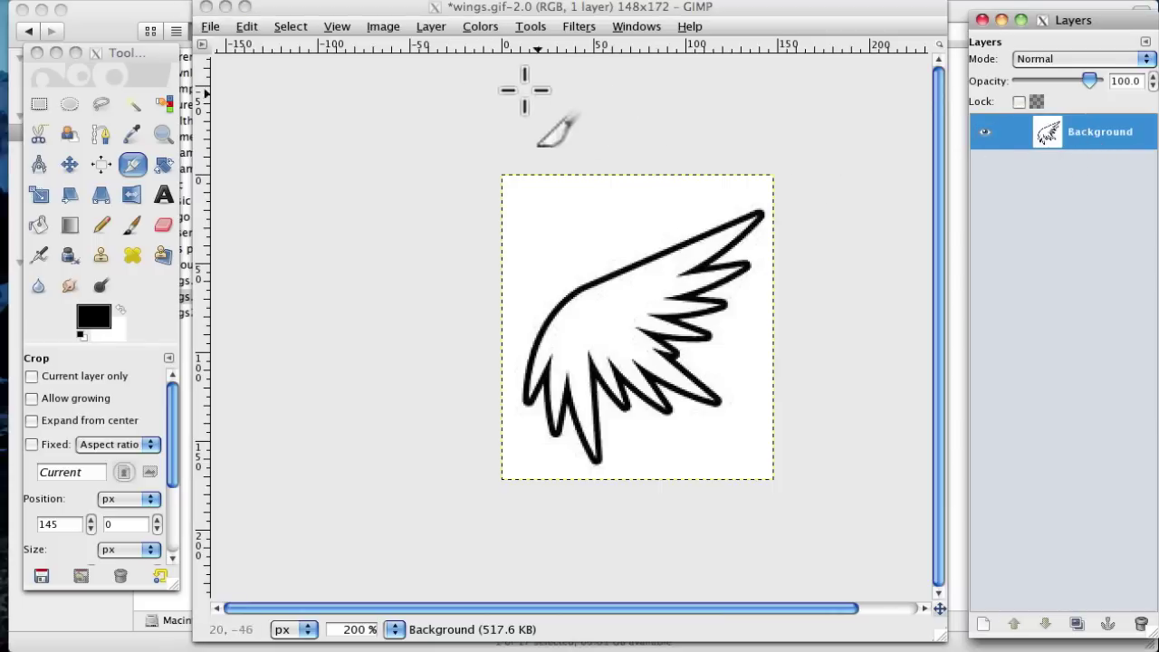
pyautogui.click(427, 41)
pyautogui.click(431, 29)
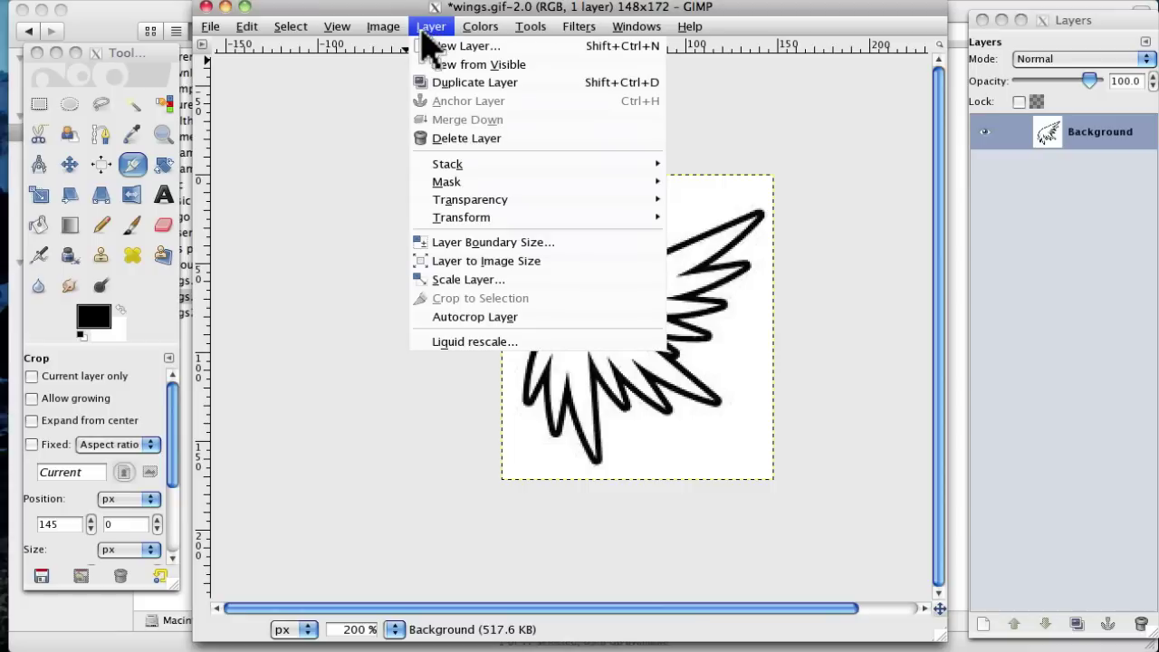
pyautogui.moveTo(460, 199)
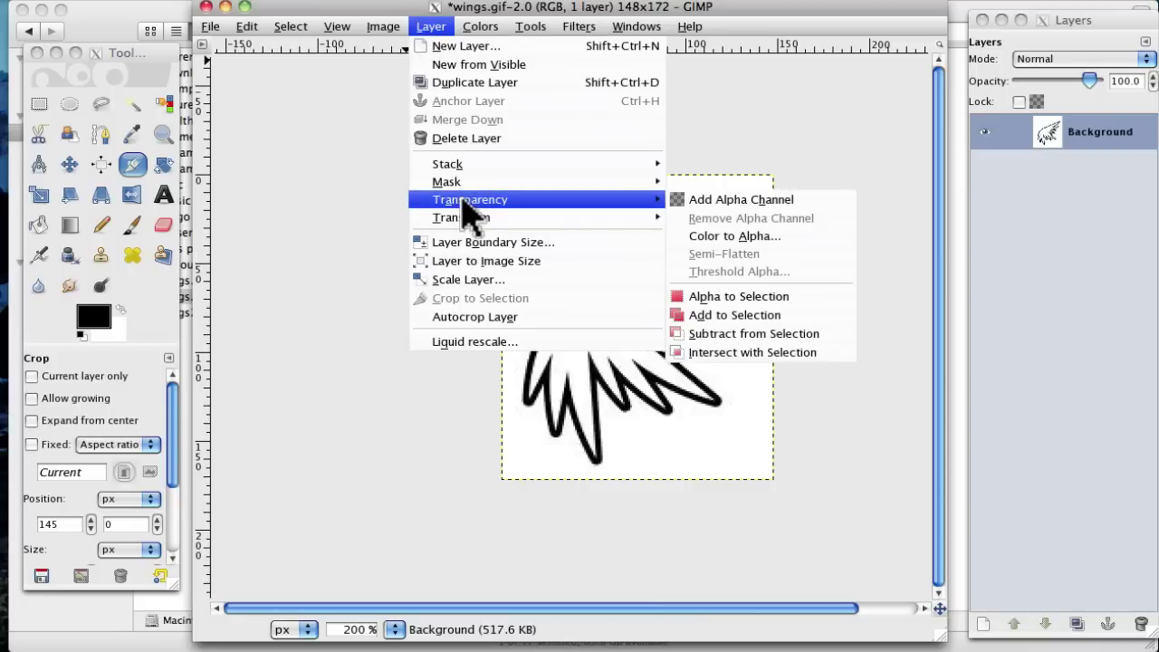
pyautogui.click(732, 200)
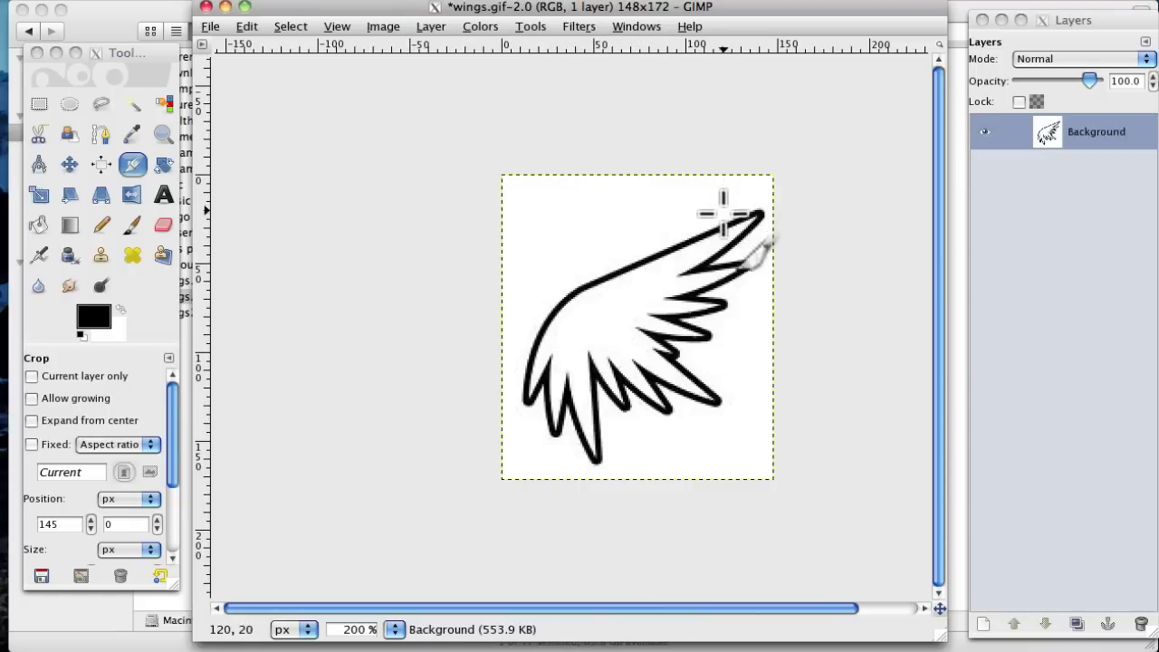
# Step: Fuzzy-select the white background surrounding the wing
pyautogui.click(133, 106)
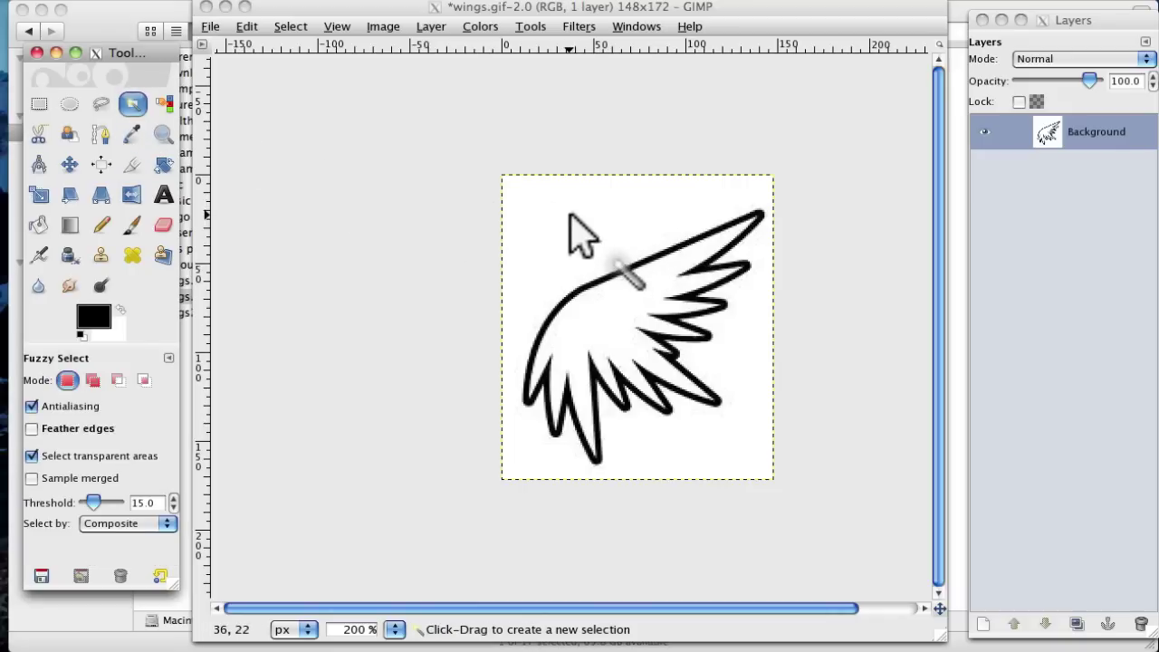
pyautogui.click(568, 214)
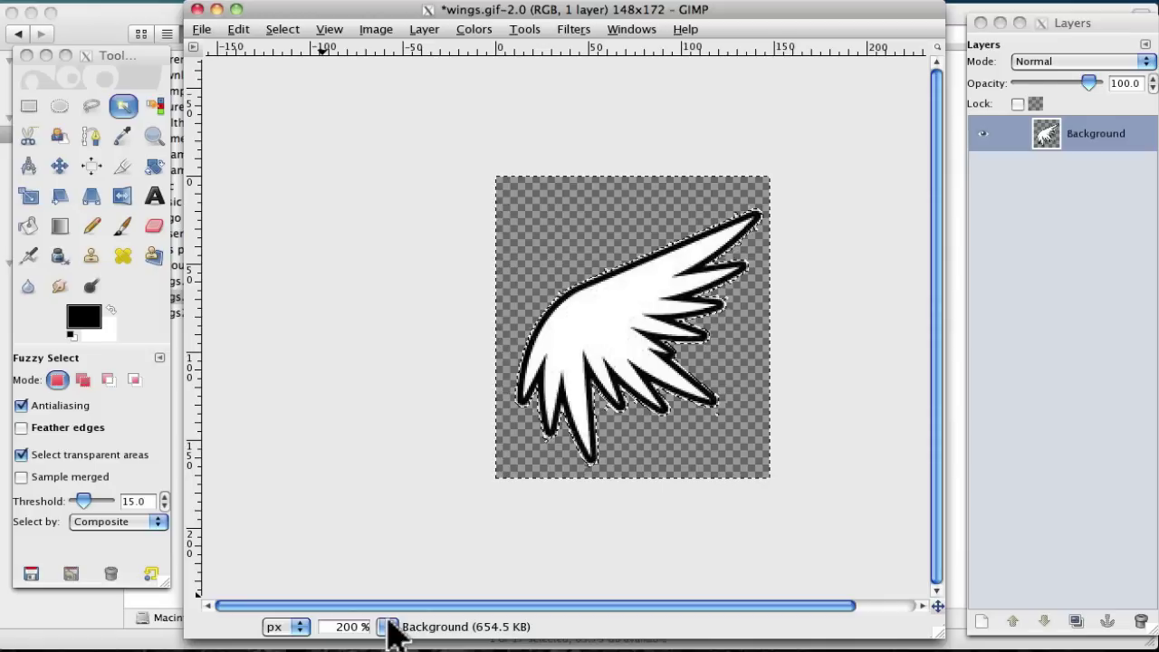
# Step: Zoom to 400% and grow the selection by 2 pixels
pyautogui.click(387, 626)
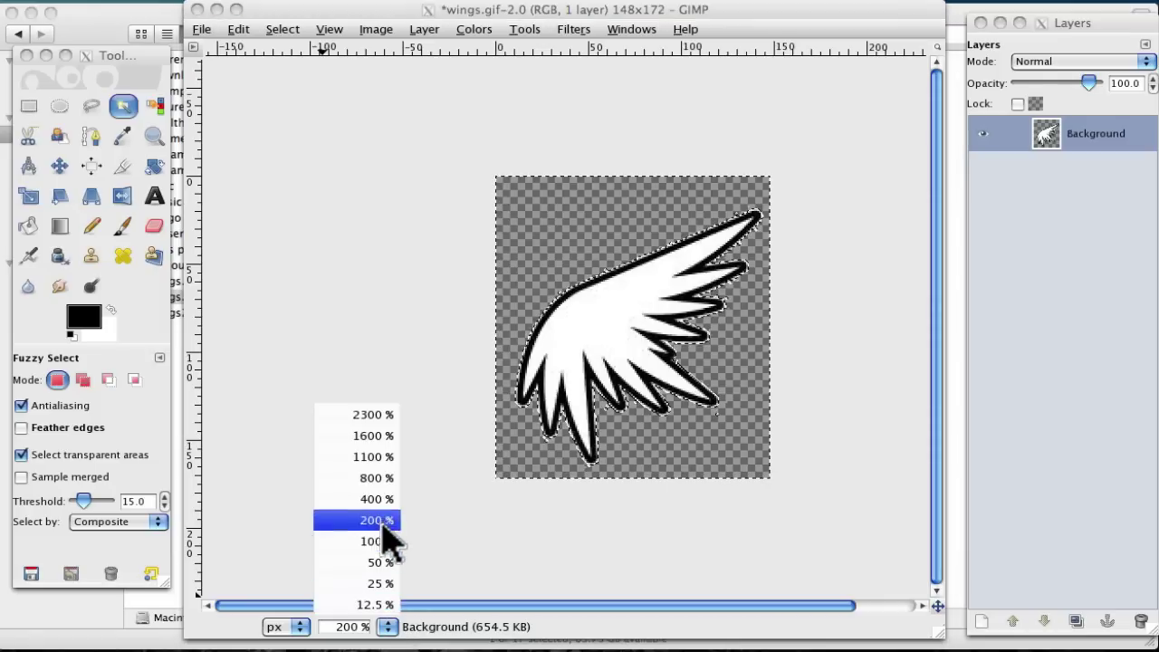
pyautogui.click(381, 499)
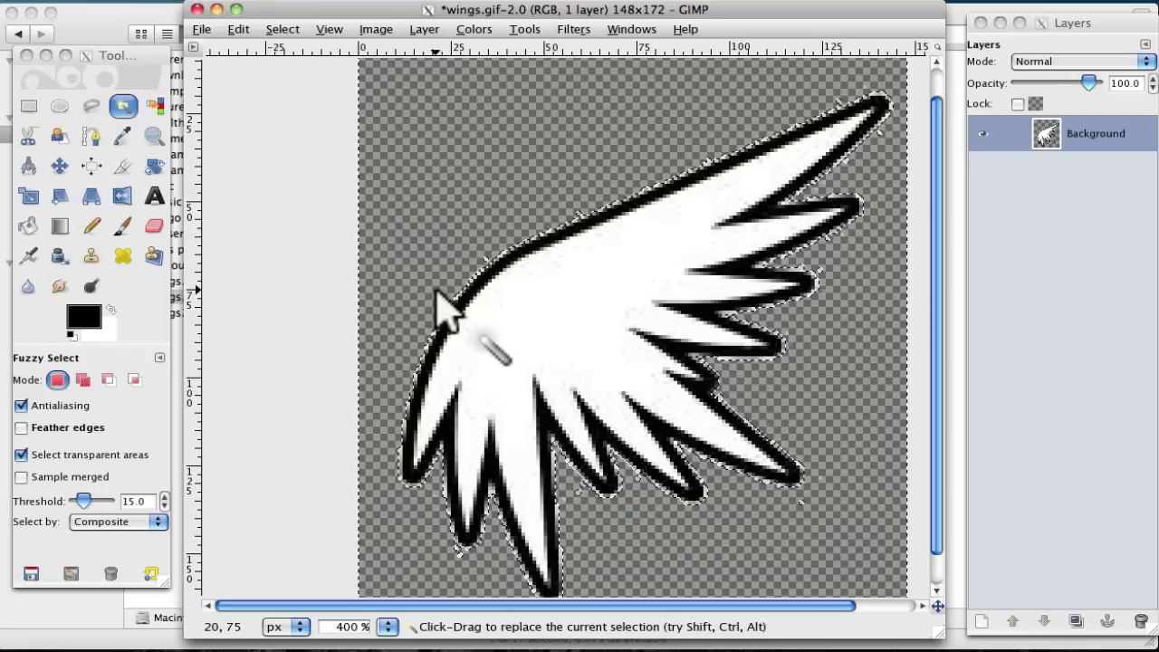
pyautogui.click(282, 30)
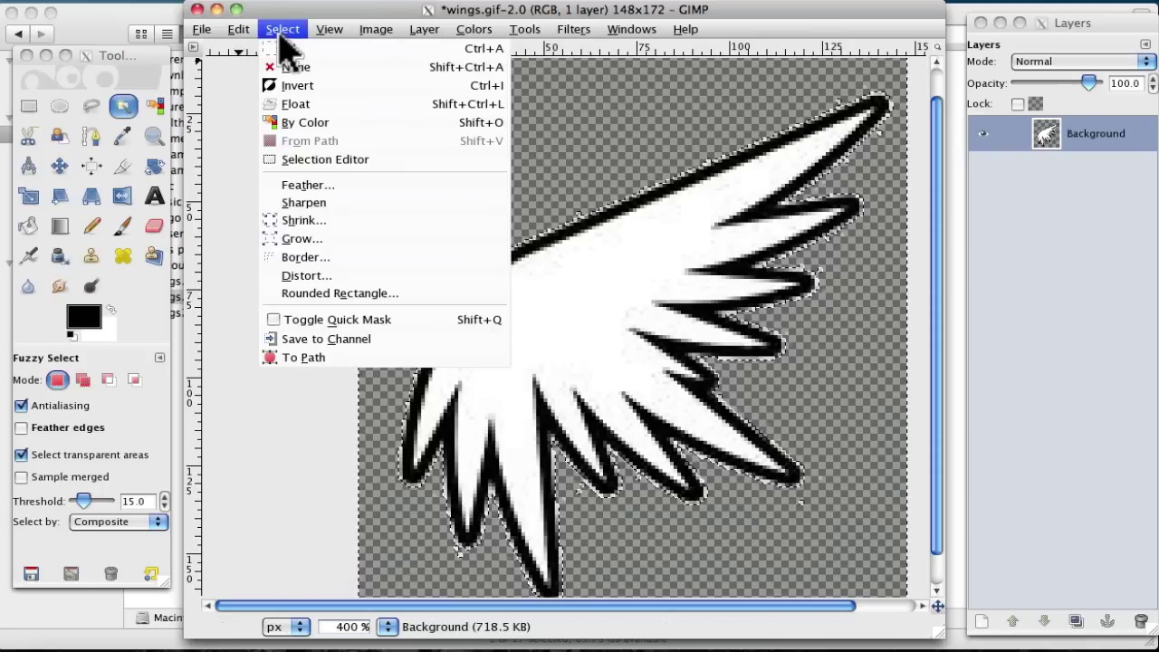
pyautogui.click(292, 241)
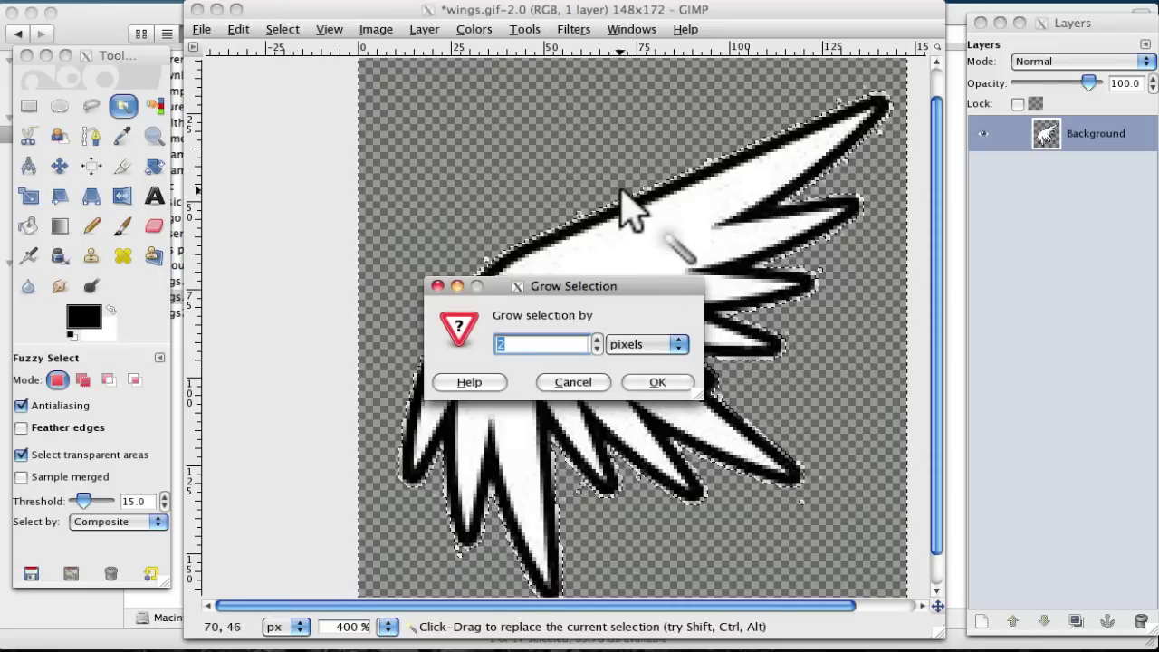
pyautogui.click(658, 384)
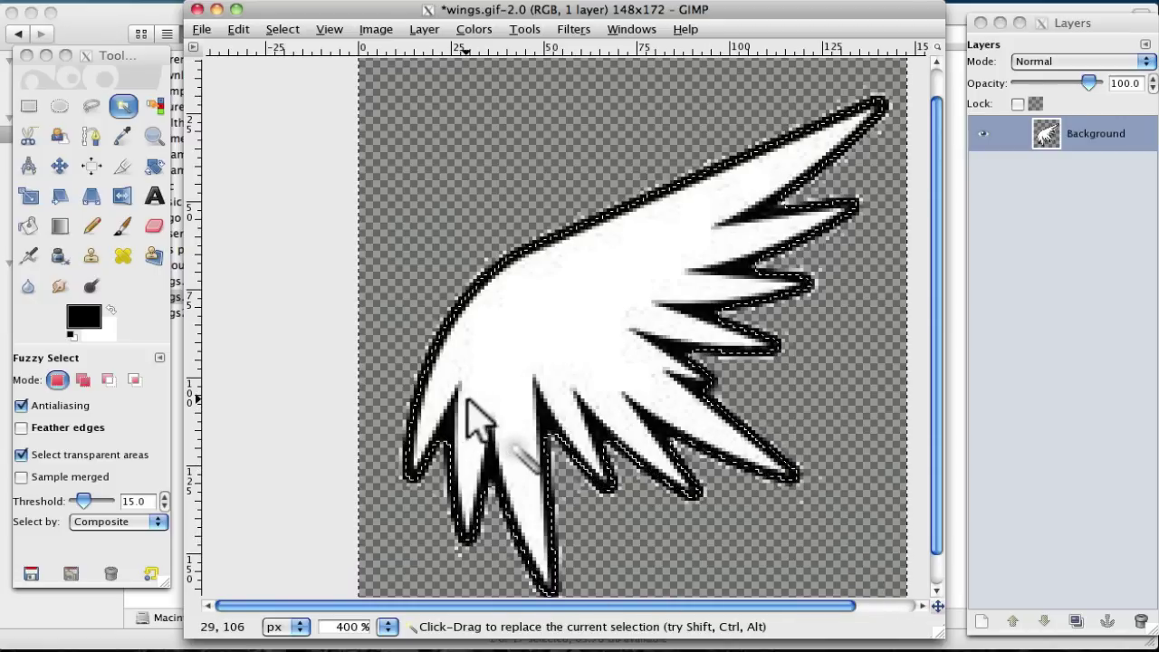
# Step: Erase stray grey fringe pixels along the wing's edge with an enlarged eraser brush
pyautogui.click(155, 228)
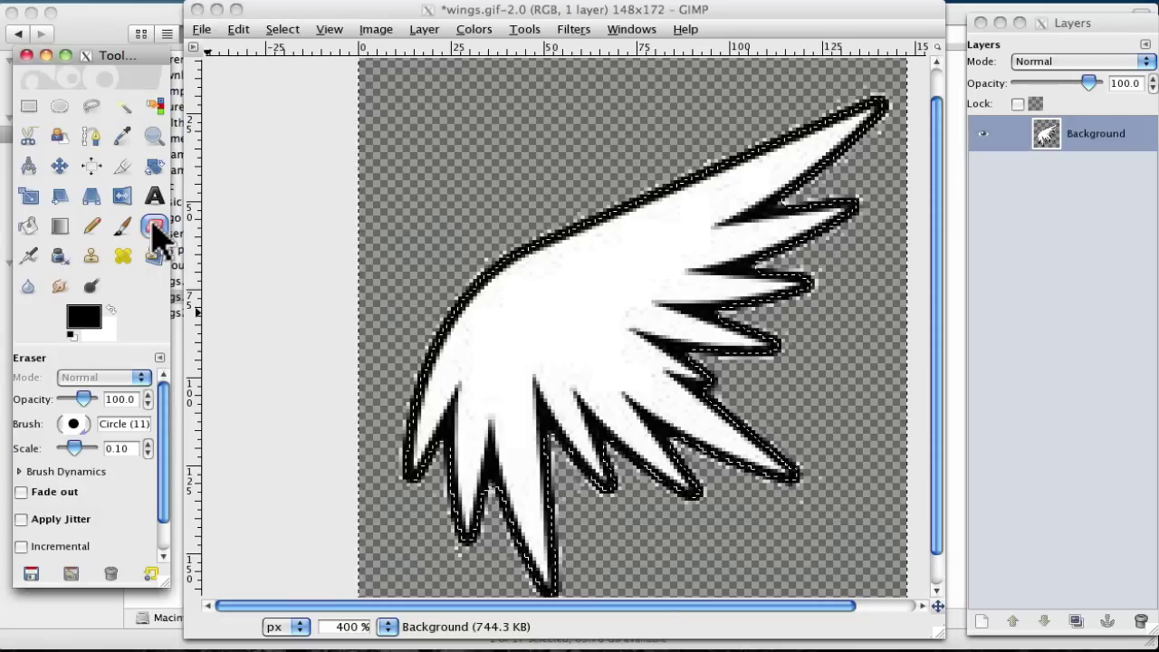
pyautogui.click(504, 252)
pyautogui.click(480, 271)
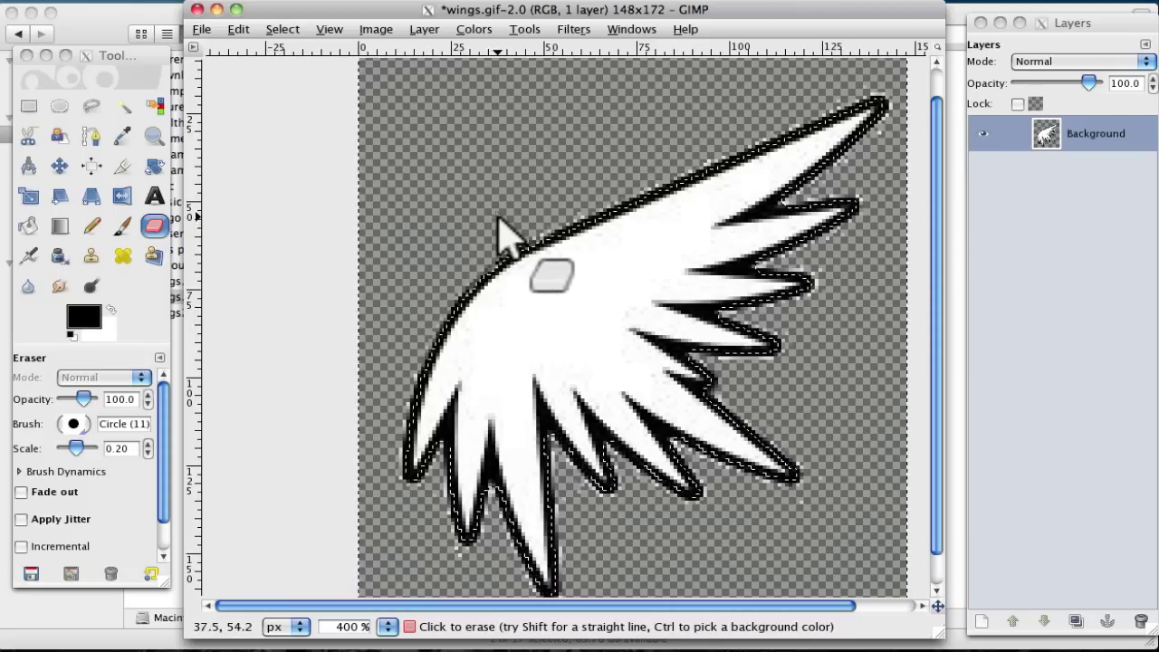
pyautogui.press(']')
pyautogui.press(']')
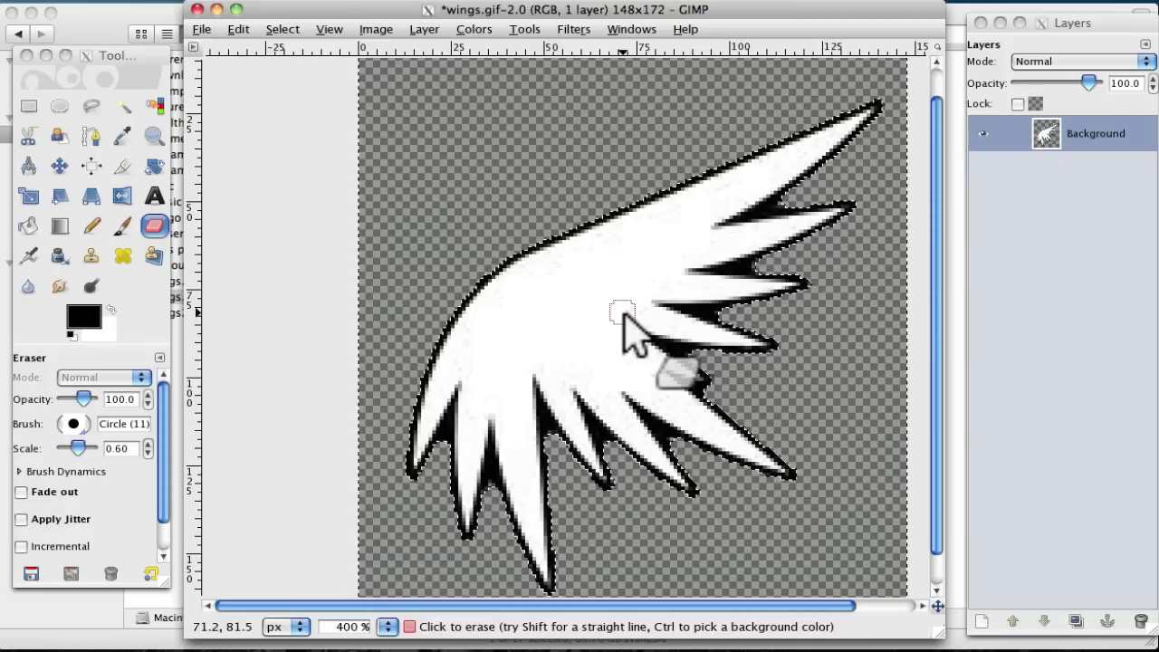
# Step: Clear the selection around the wing
pyautogui.click(283, 36)
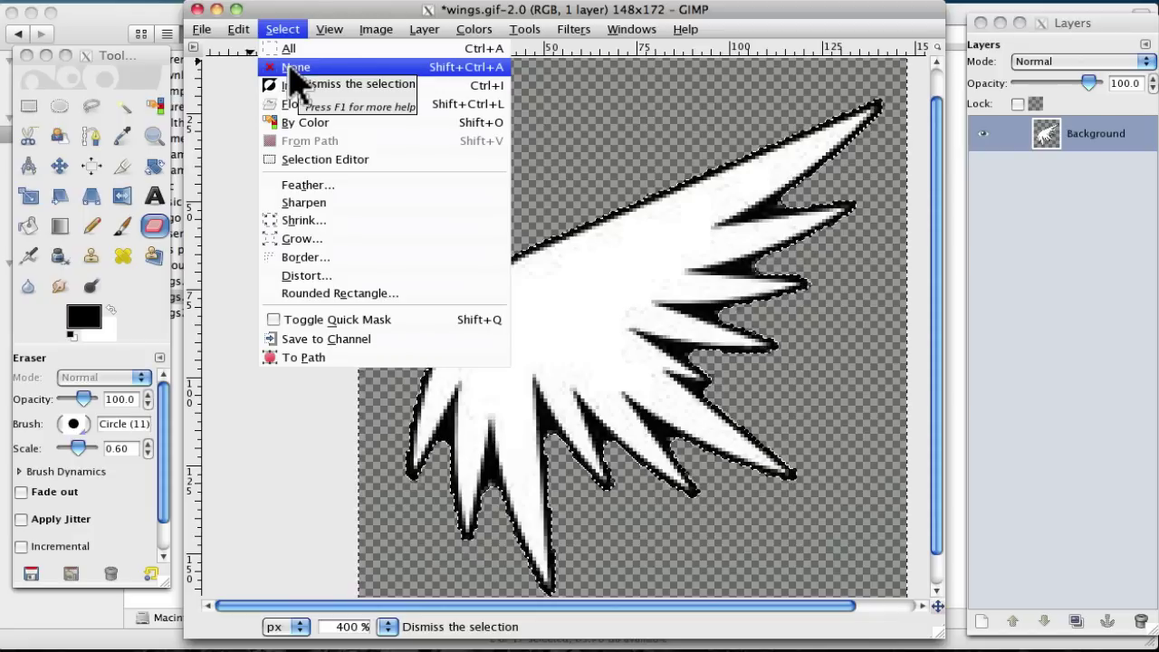
pyautogui.click(294, 69)
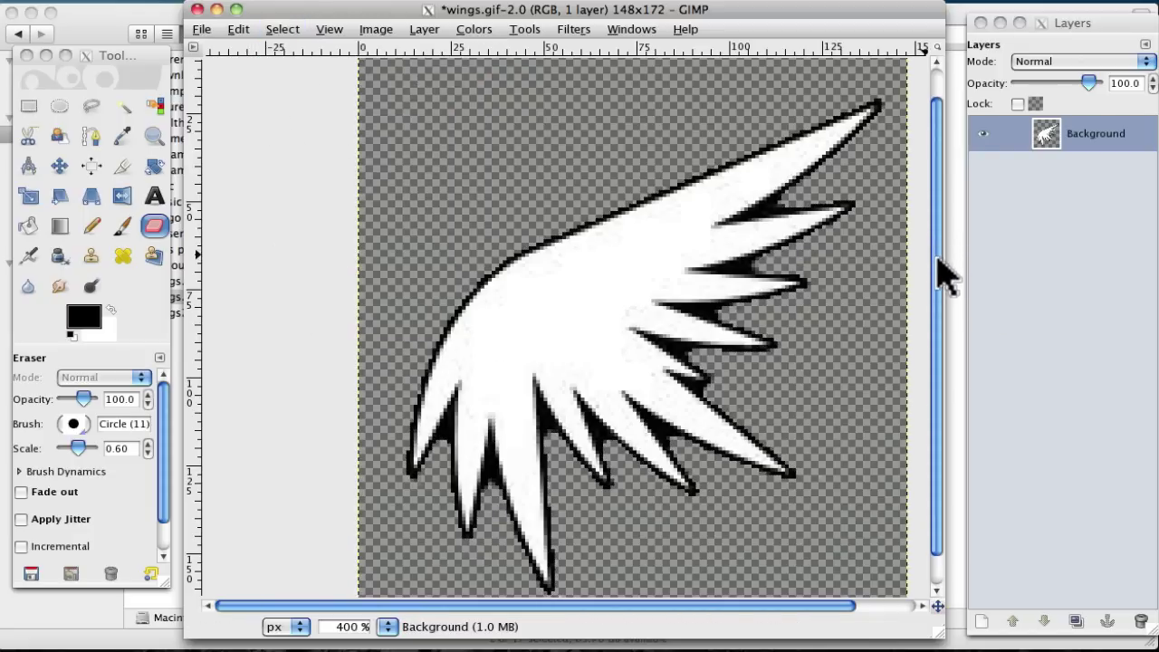
pyautogui.moveTo(938, 258); pyautogui.dragTo(938, 289)
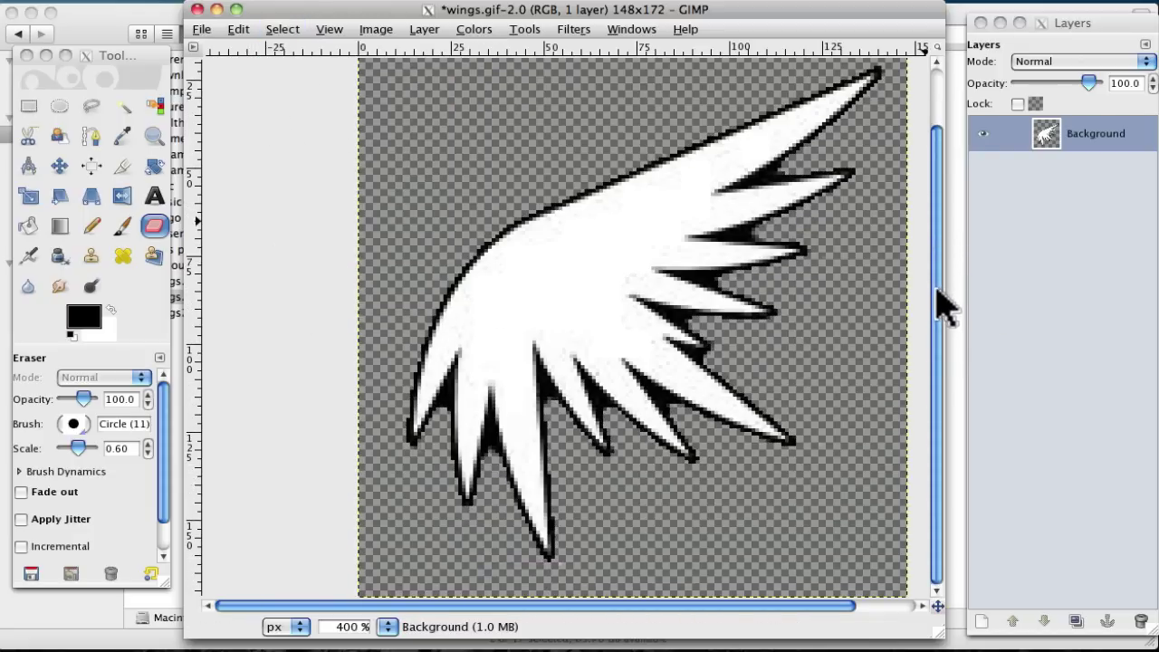
# Step: Zoom in to 1100% on the wing's lower spikes with the Zoom tool
pyautogui.click(154, 144)
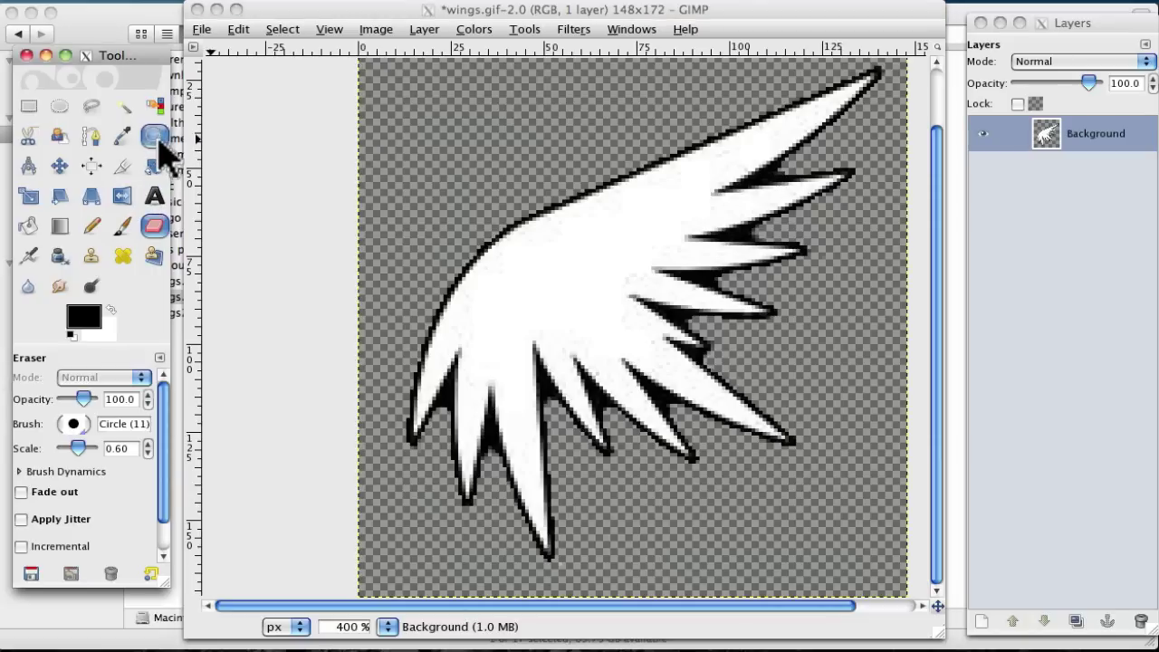
pyautogui.click(156, 138)
pyautogui.click(418, 308)
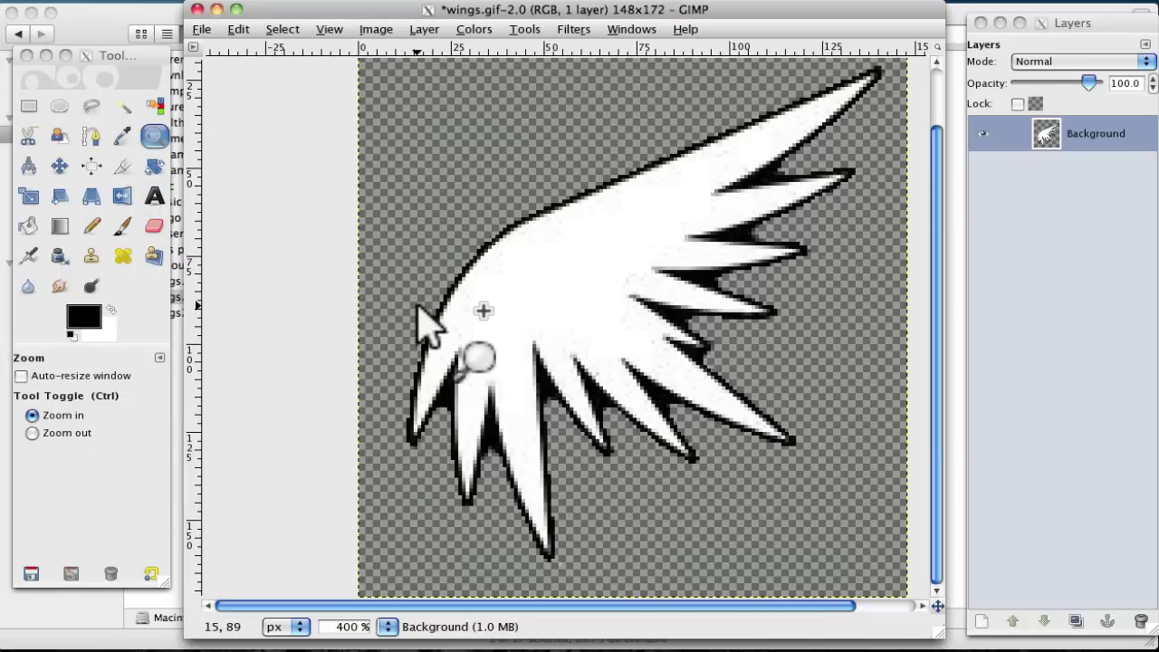
pyautogui.click(414, 312)
pyautogui.click(416, 324)
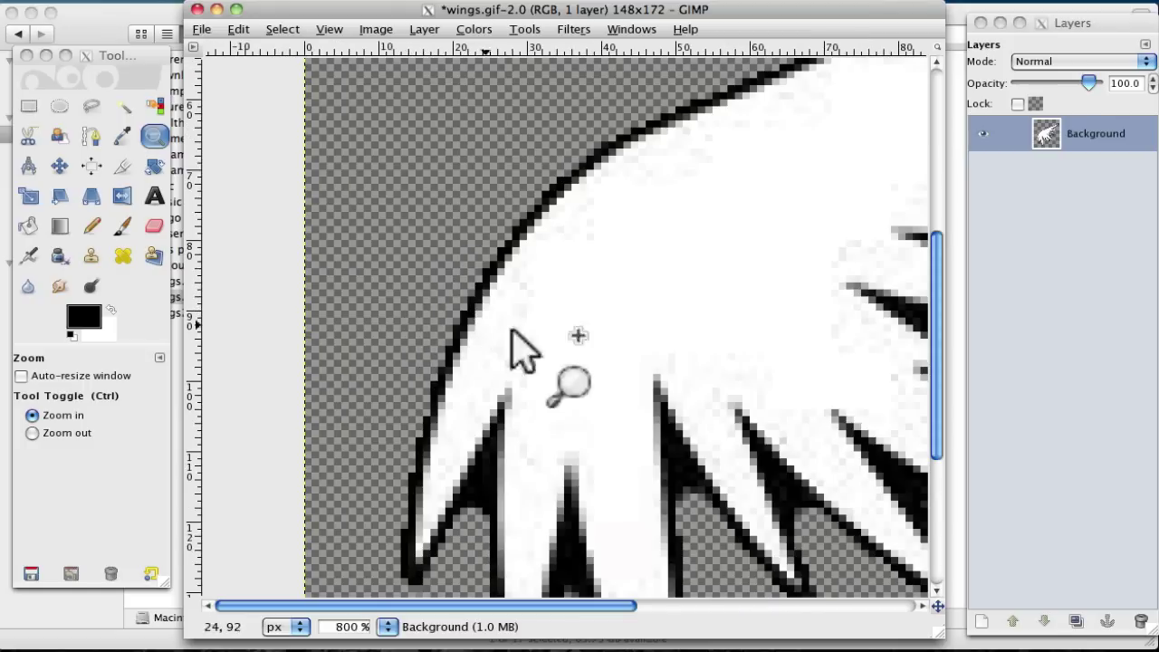
pyautogui.scroll(-5, 945, 290)
pyautogui.click(403, 264)
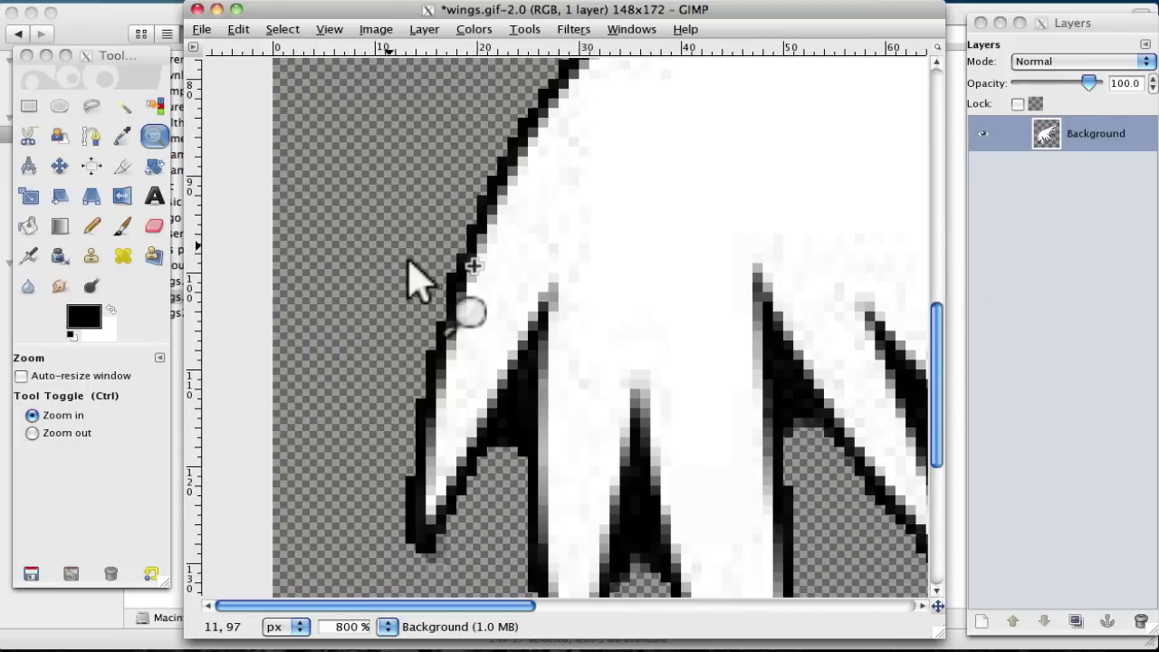
# Step: Erase the black fill between the wing's lower spikes with a 0.20-scale eraser
pyautogui.moveTo(513, 604); pyautogui.dragTo(552, 606)
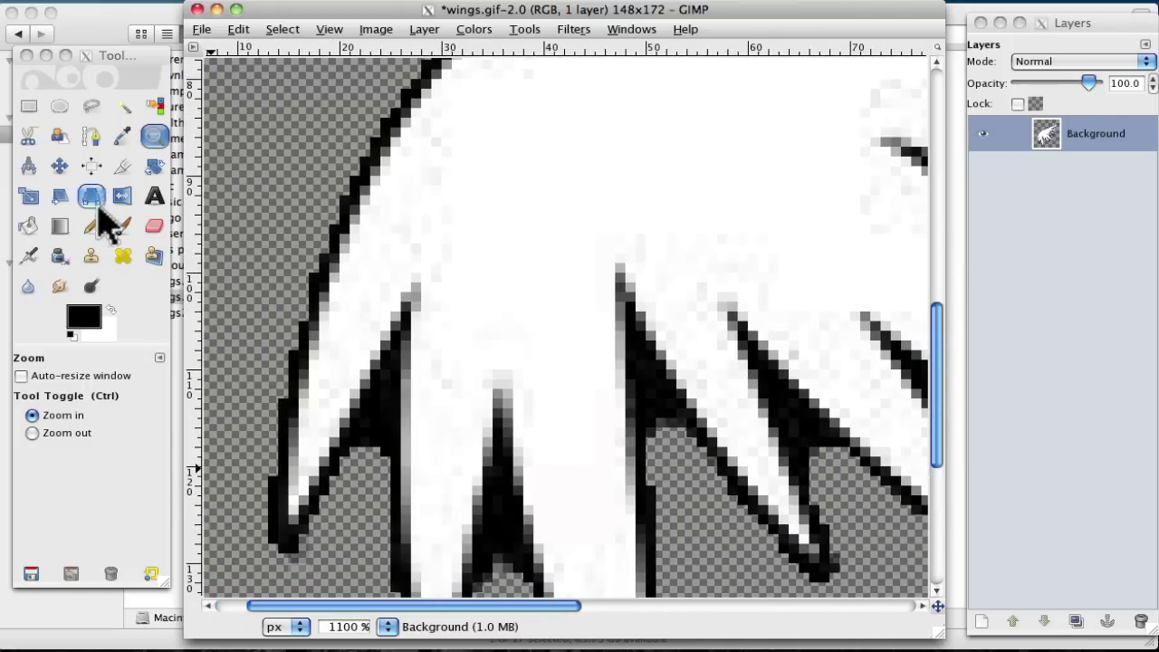
pyautogui.click(154, 229)
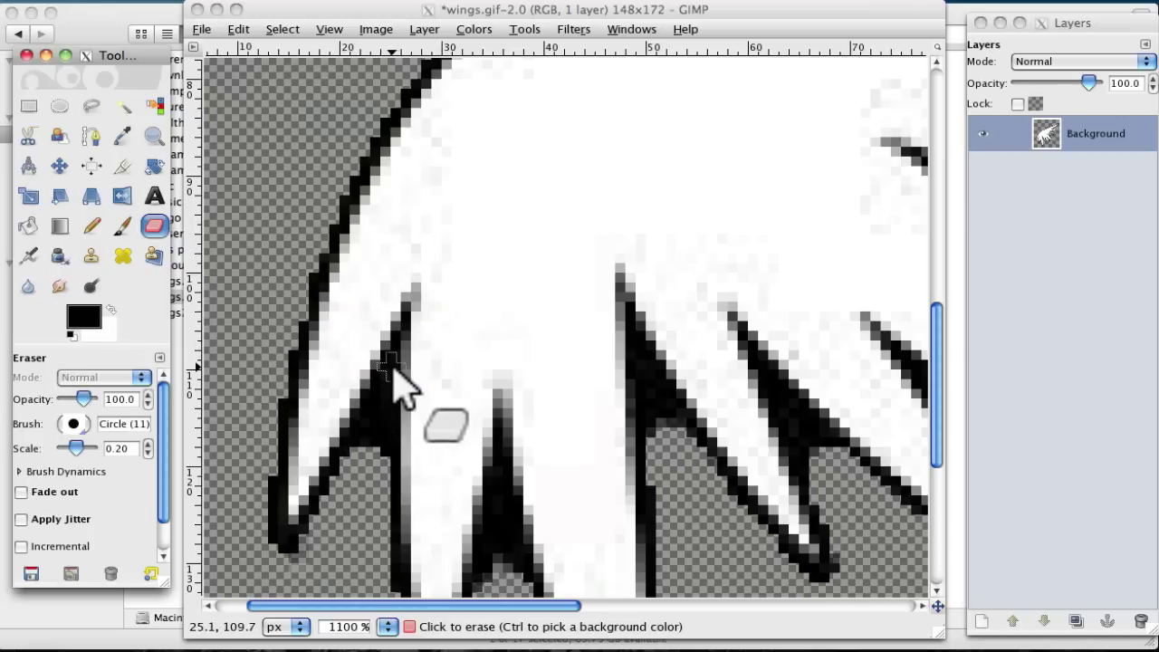
pyautogui.click(378, 421)
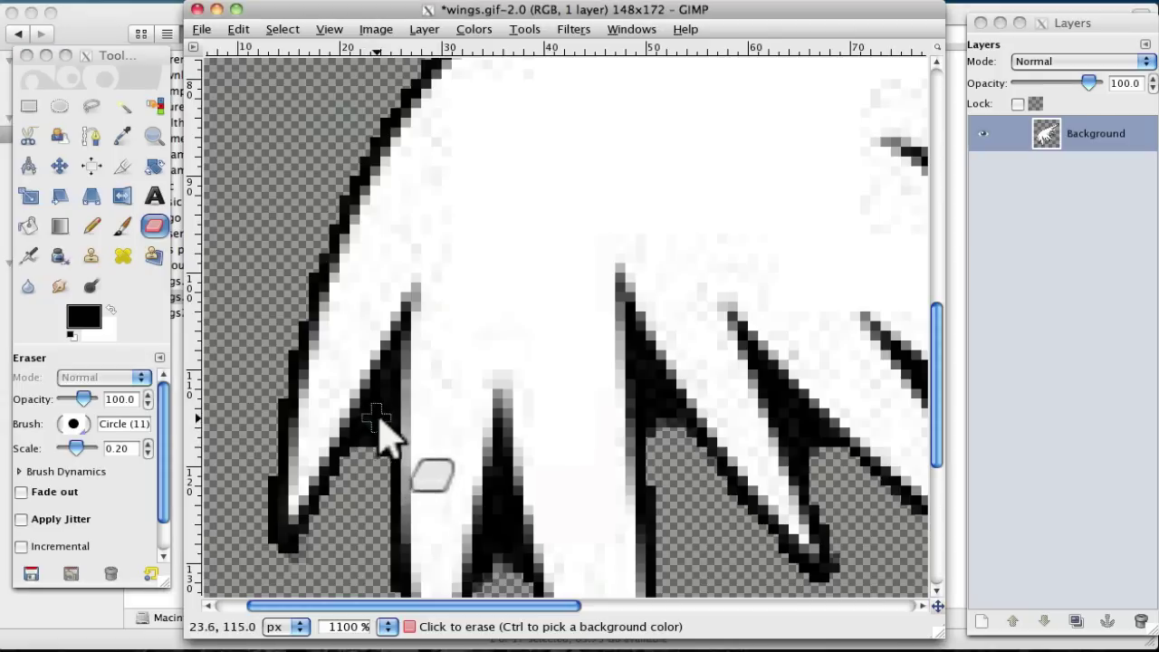
pyautogui.moveTo(379, 421)
pyautogui.mouseDown()
pyautogui.moveTo(374, 477)
pyautogui.moveTo(383, 395)
pyautogui.moveTo(370, 488)
pyautogui.moveTo(369, 426)
pyautogui.mouseUp()
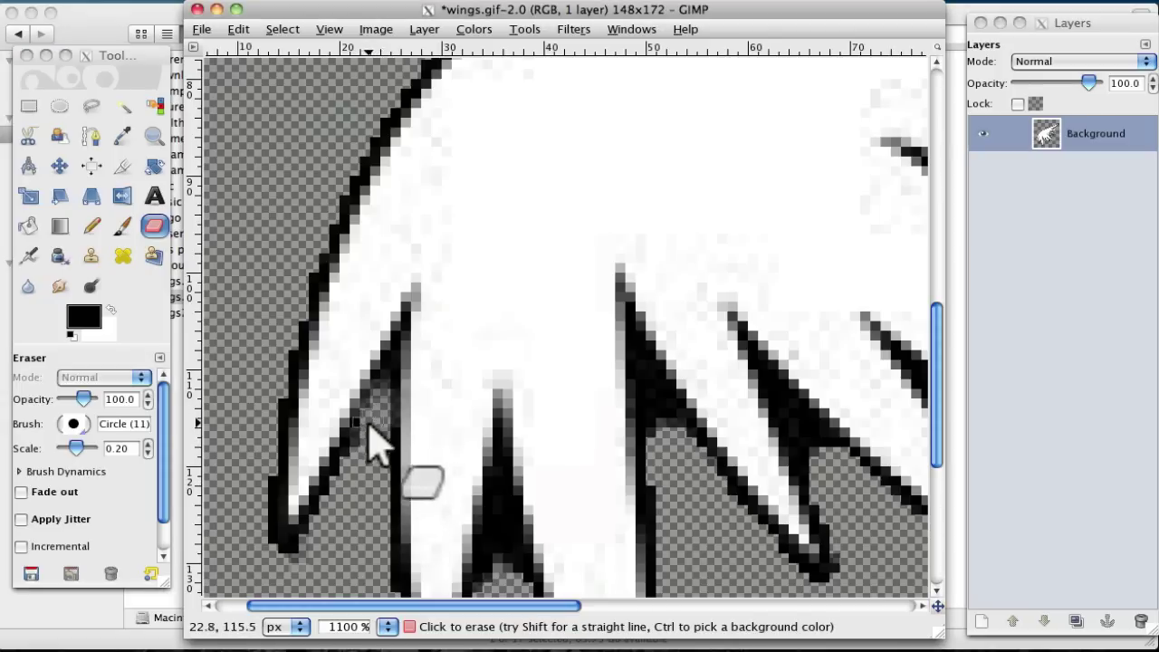
pyautogui.moveTo(487, 509)
pyautogui.mouseDown()
pyautogui.moveTo(505, 578)
pyautogui.moveTo(504, 525)
pyautogui.moveTo(515, 588)
pyautogui.moveTo(498, 532)
pyautogui.moveTo(489, 588)
pyautogui.moveTo(502, 482)
pyautogui.mouseUp()
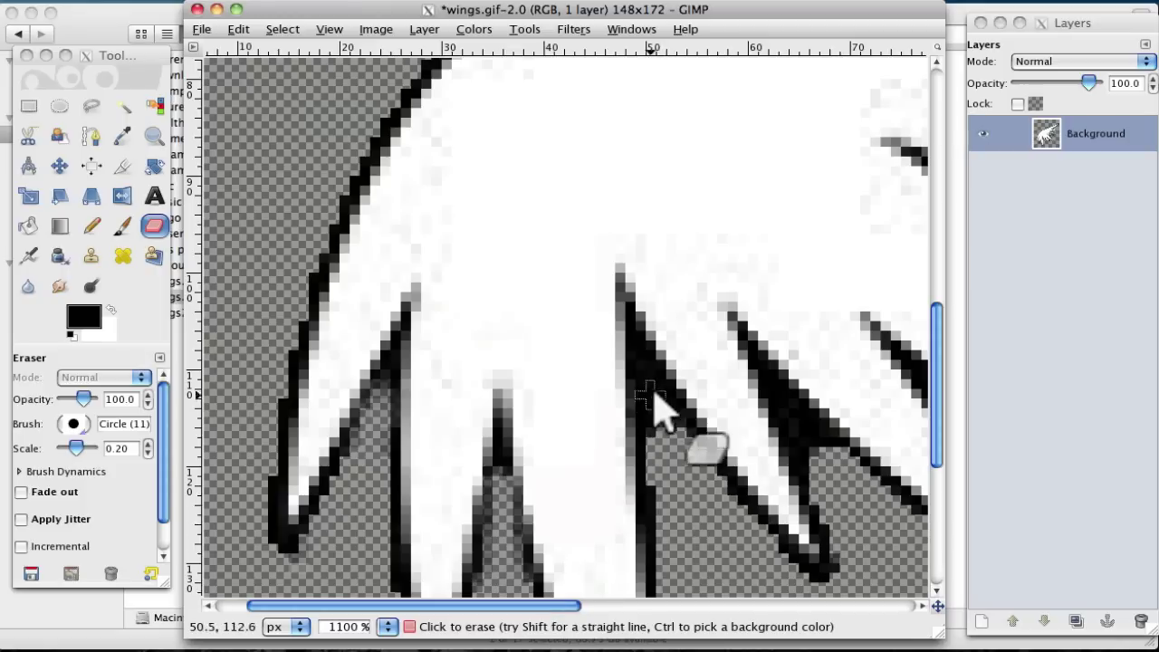
pyautogui.moveTo(654, 392)
pyautogui.mouseDown()
pyautogui.moveTo(676, 439)
pyautogui.moveTo(669, 477)
pyautogui.mouseUp()
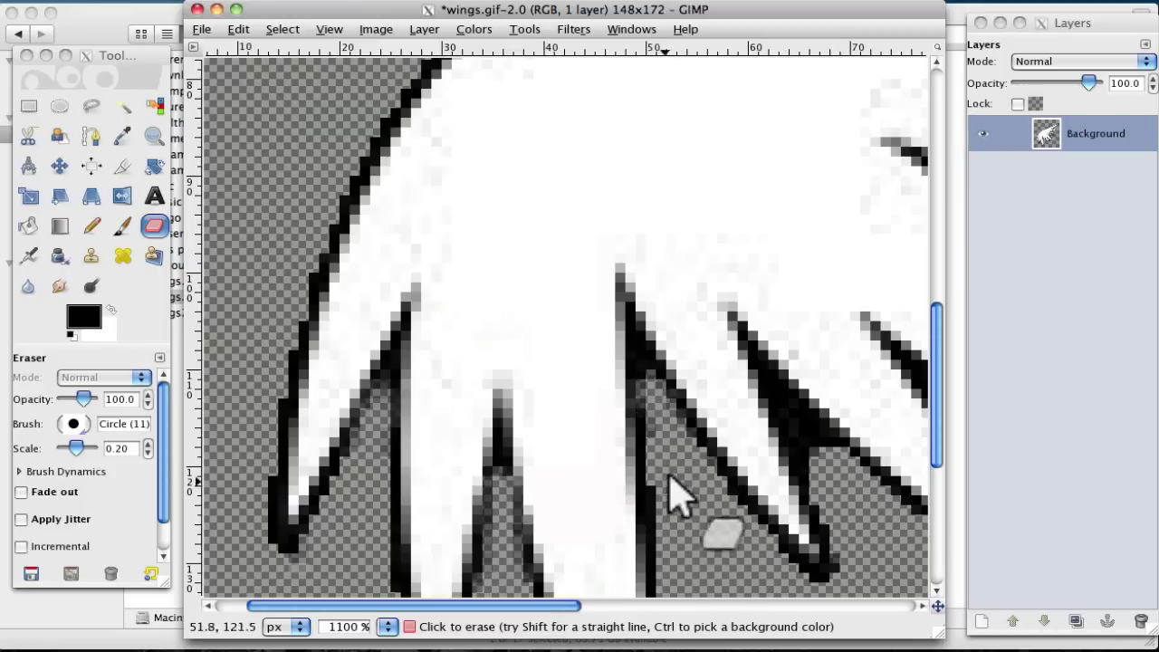
pyautogui.moveTo(574, 616); pyautogui.dragTo(652, 616)
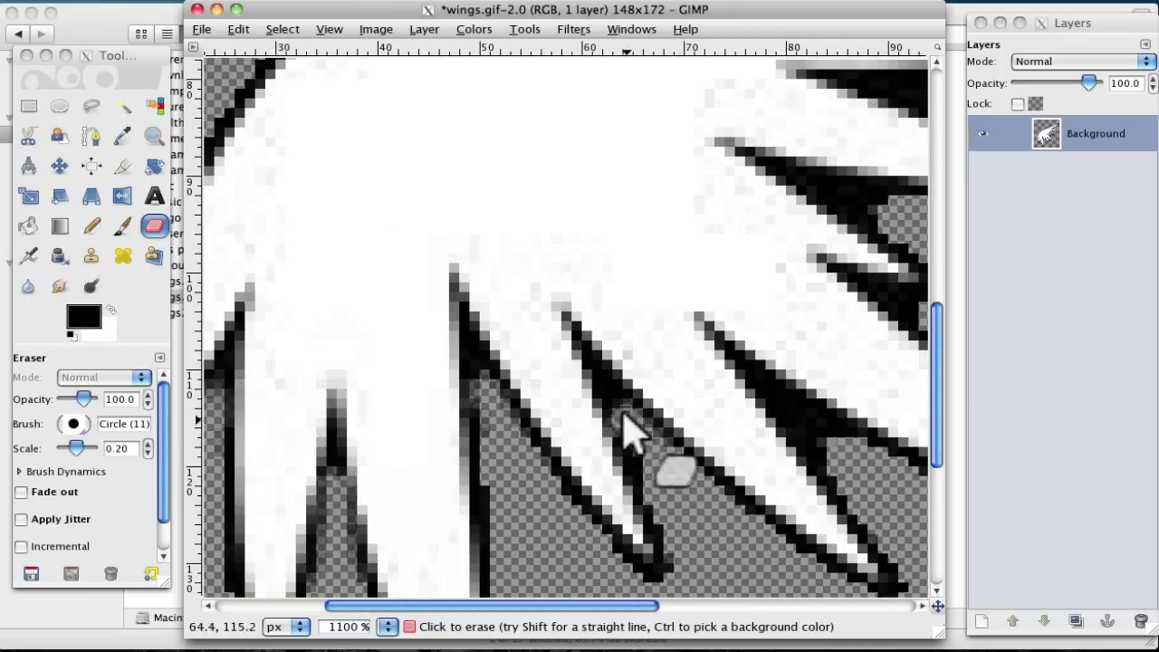
pyautogui.moveTo(776, 478)
pyautogui.mouseDown()
pyautogui.moveTo(834, 424)
pyautogui.moveTo(797, 401)
pyautogui.moveTo(838, 466)
pyautogui.mouseUp()
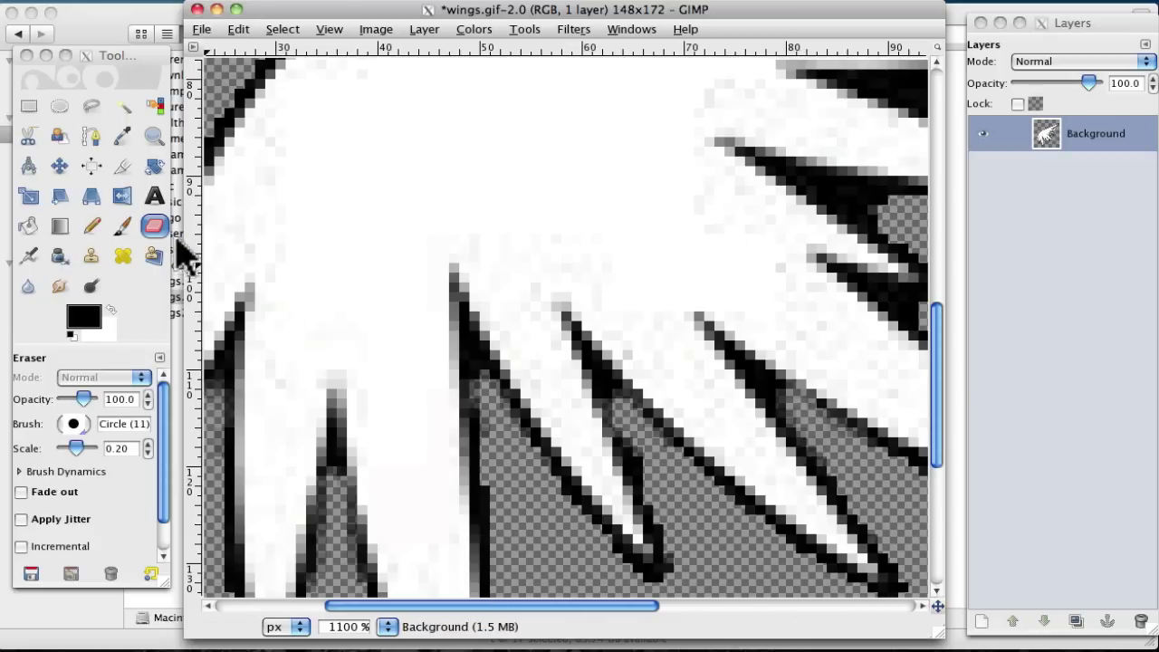
# Step: Set the view zoom to 100%, then 200% to show the whole cleaned wing
pyautogui.click(388, 626)
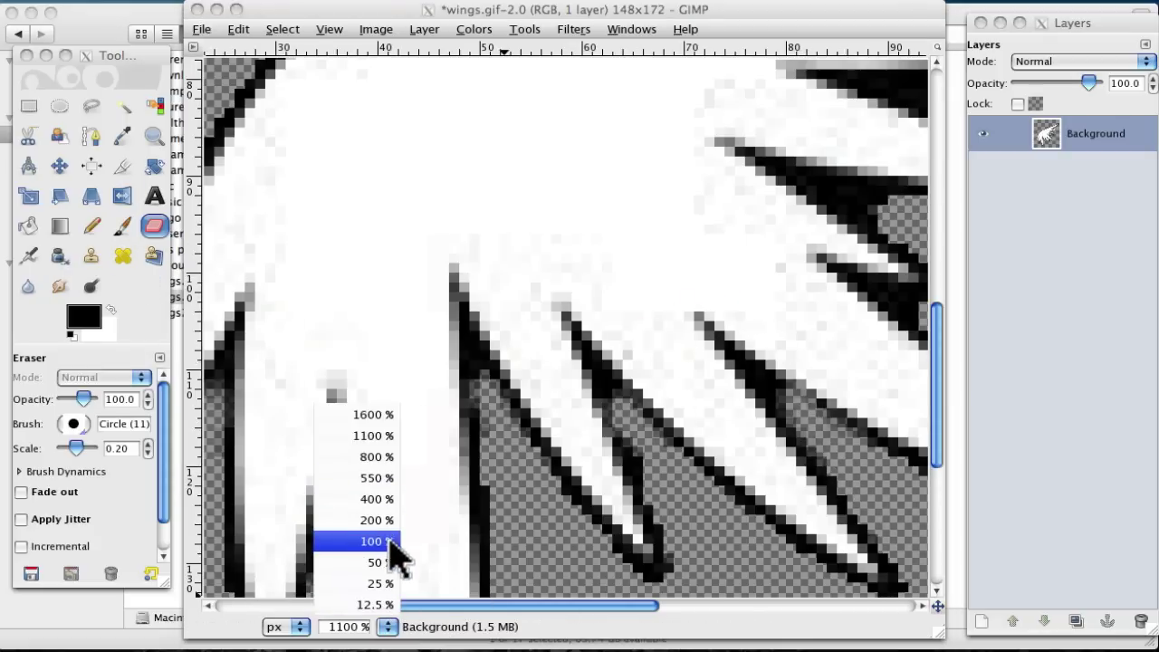
pyautogui.click(390, 541)
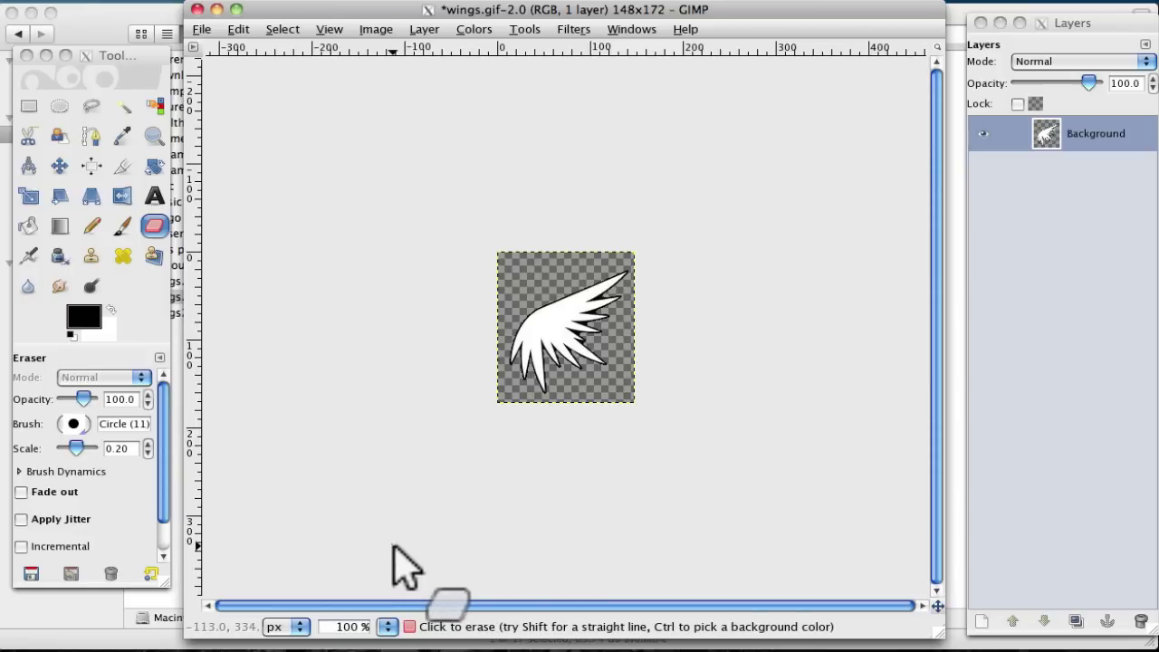
pyautogui.click(389, 627)
pyautogui.click(396, 525)
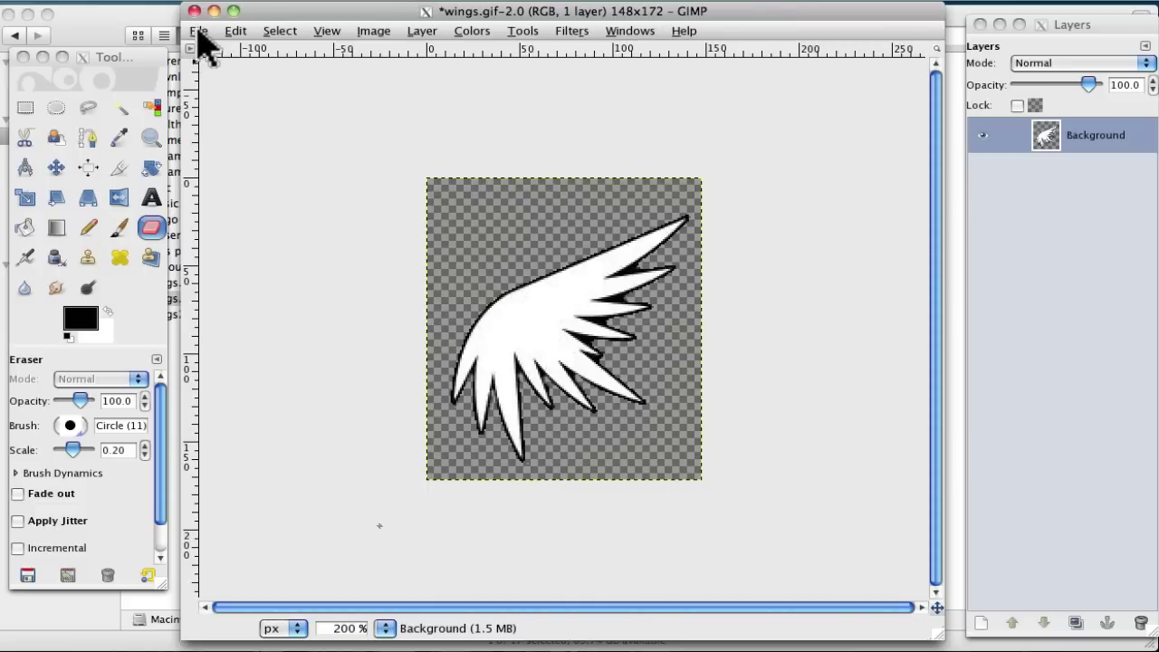
# Step: Save the image as PNG wings.png on the Desktop, replacing the existing file
pyautogui.click(200, 32)
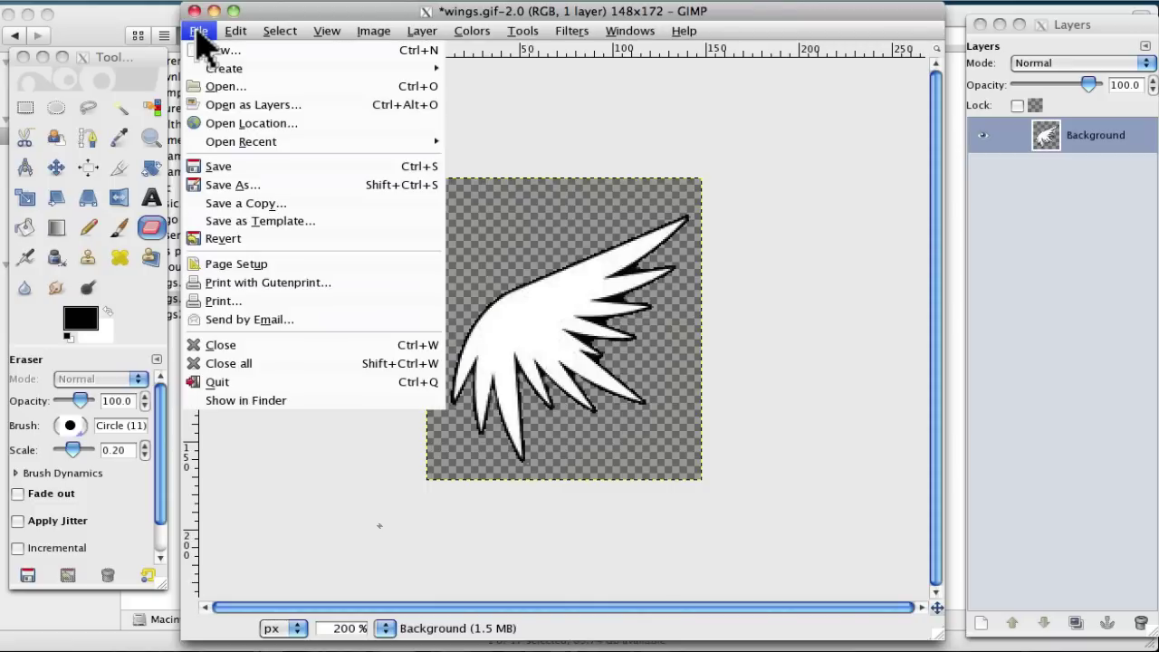
pyautogui.click(223, 186)
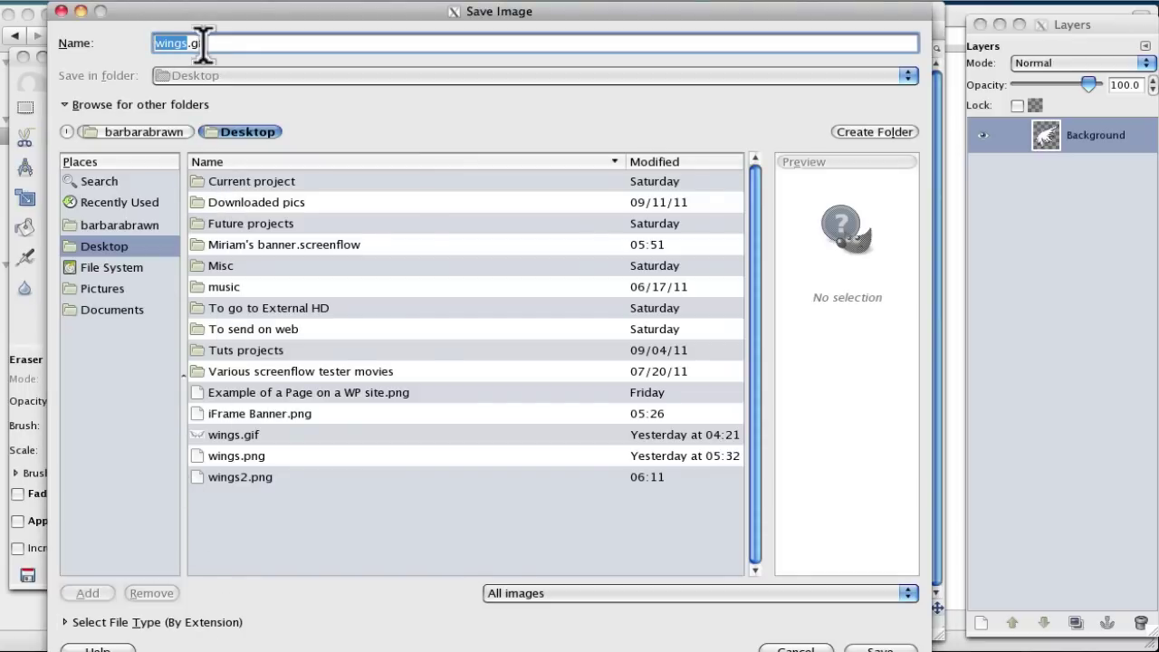
pyautogui.click(210, 623)
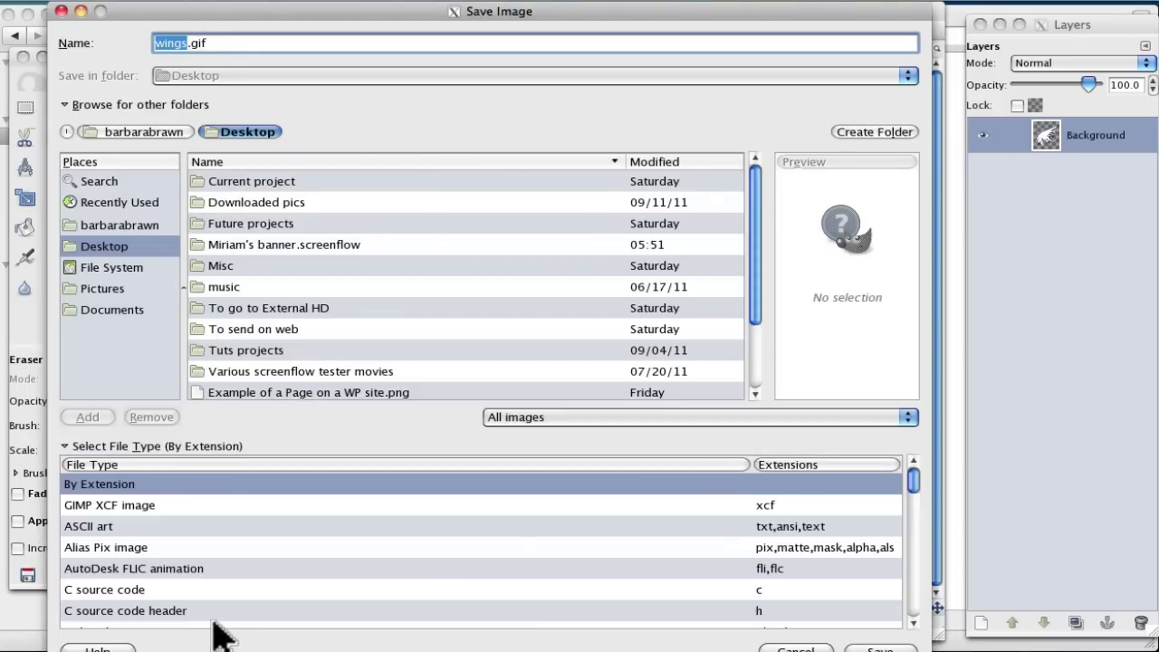
pyautogui.moveTo(917, 493); pyautogui.dragTo(918, 571)
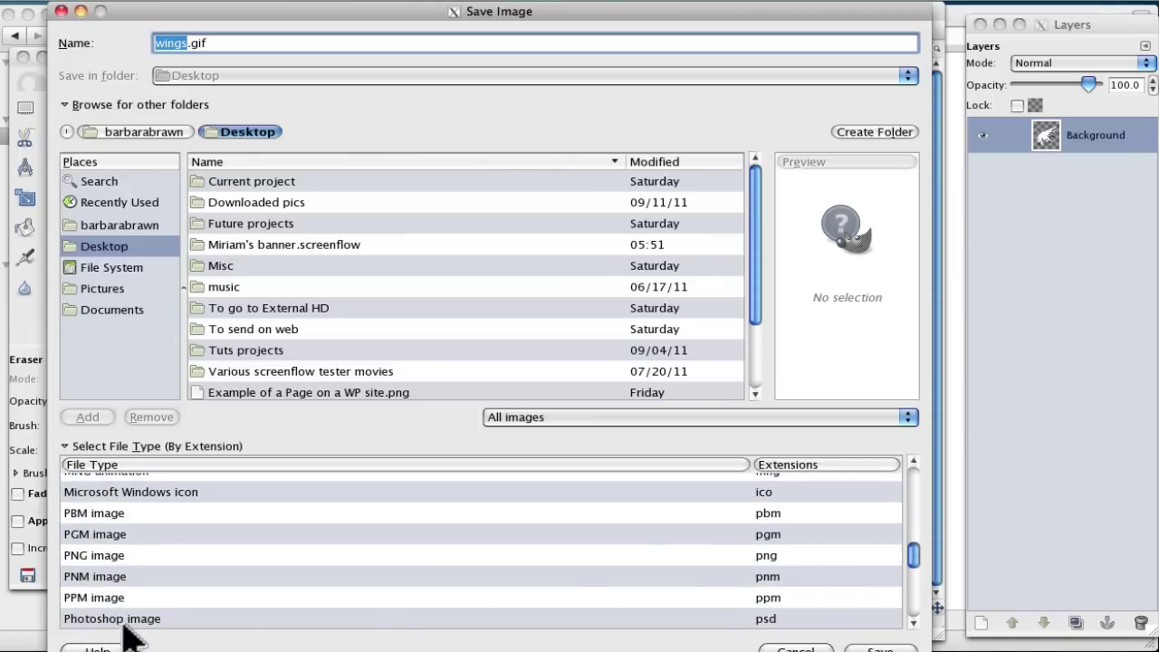
pyautogui.click(100, 556)
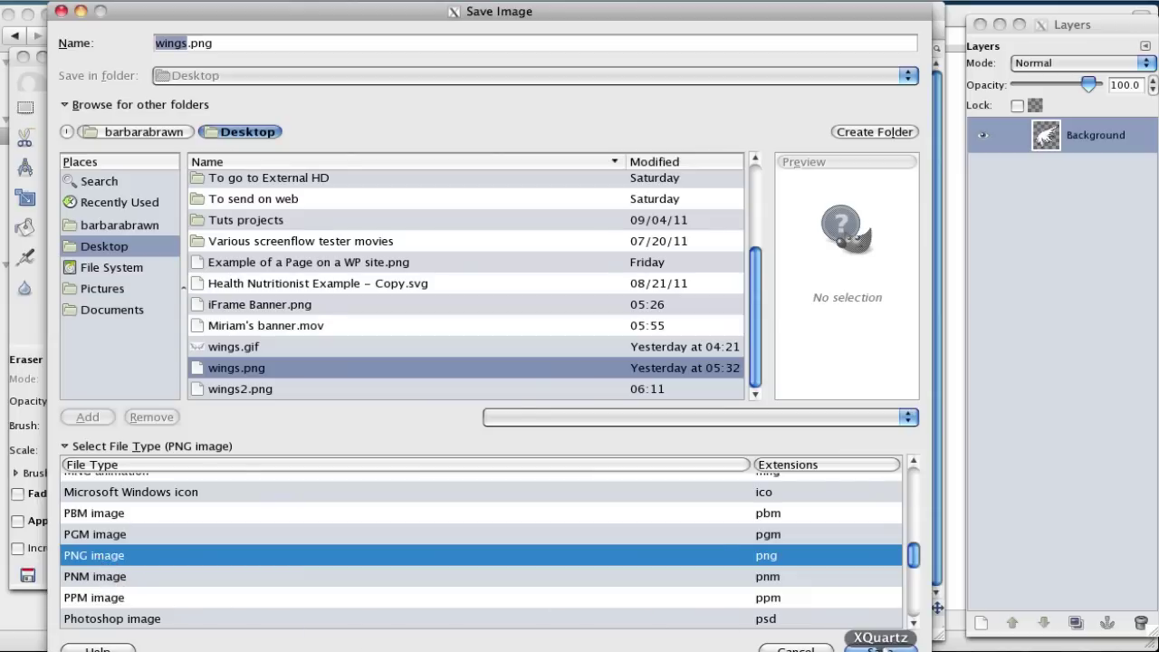
pyautogui.click(880, 648)
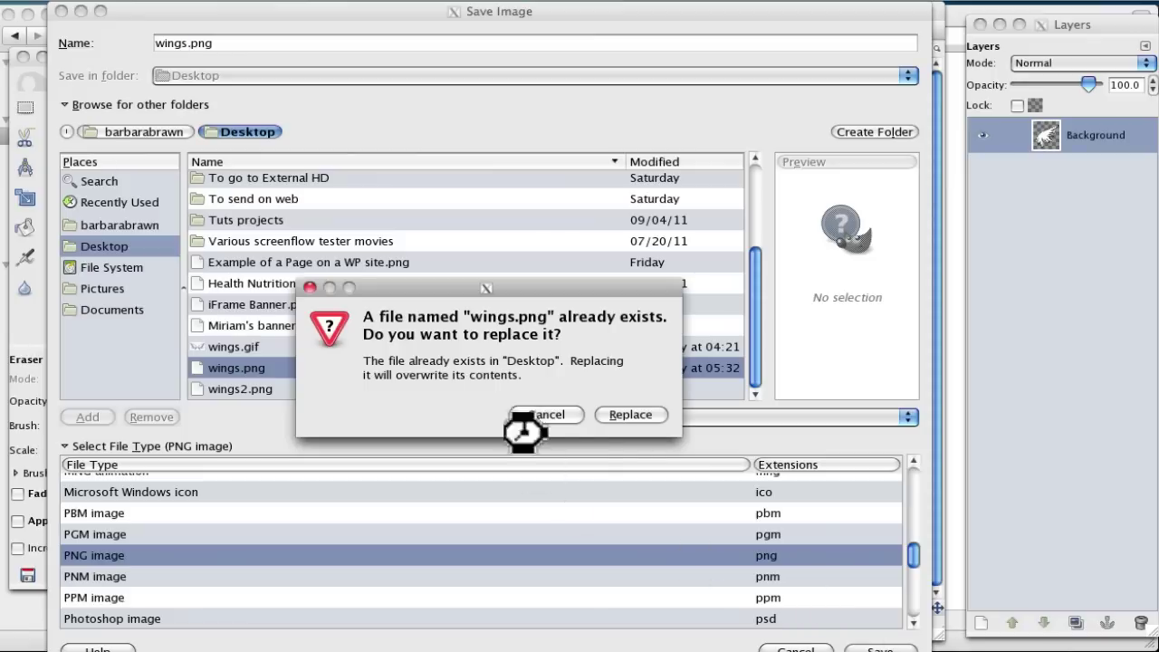
pyautogui.click(631, 416)
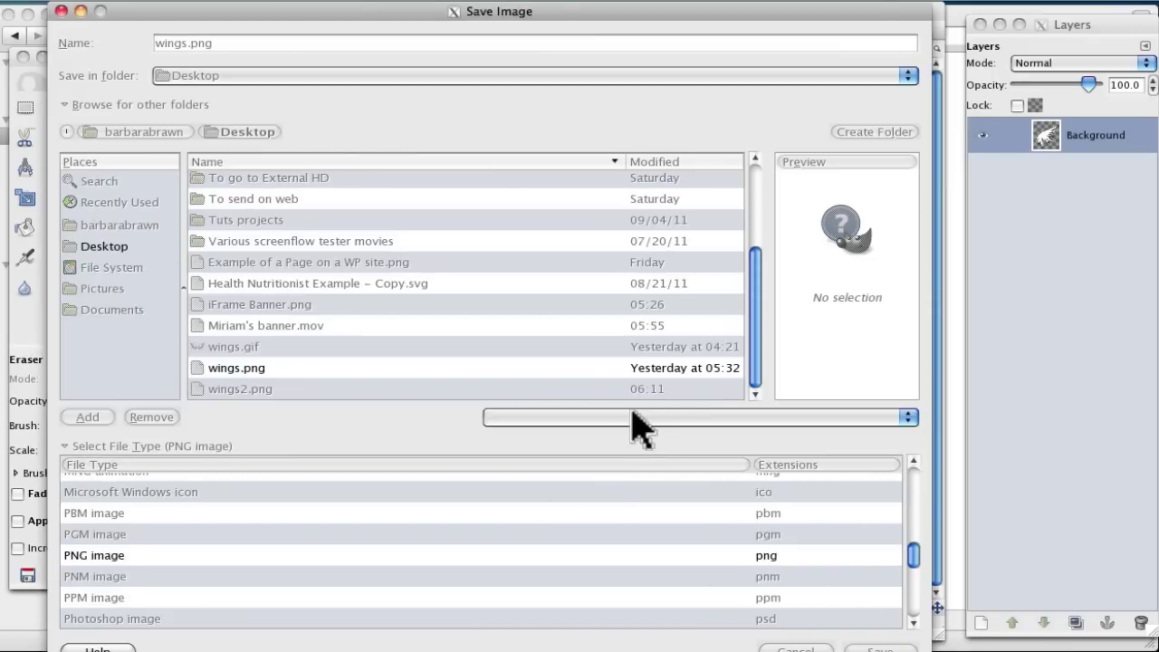
pyautogui.click(605, 306)
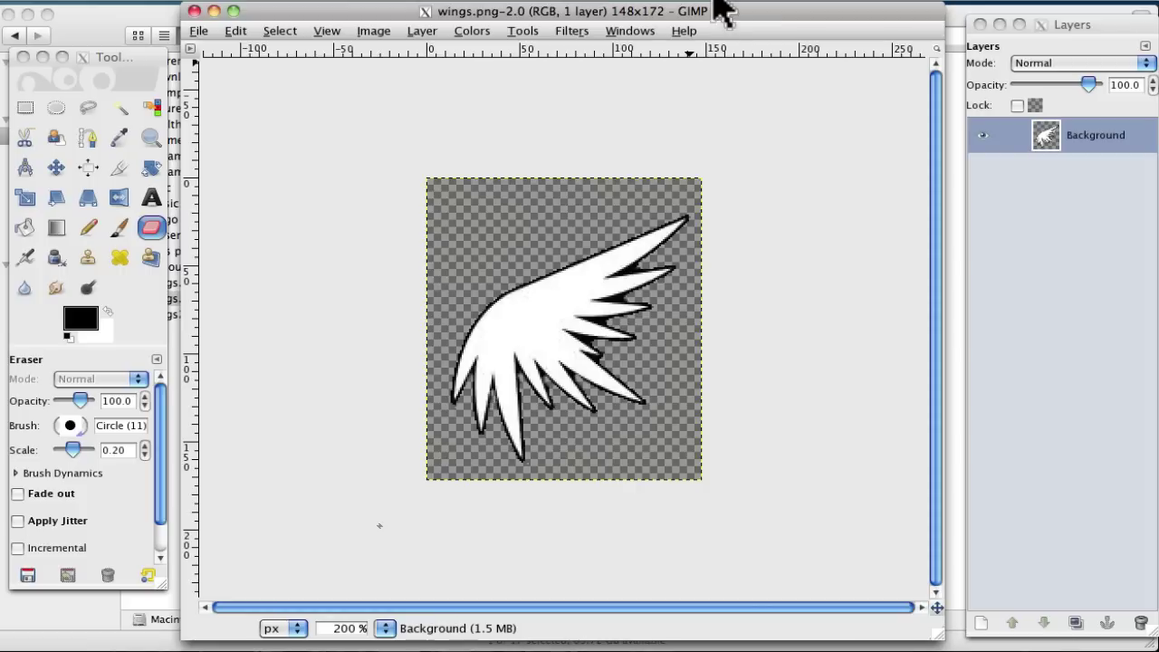
# Step: Switch to Inkscape, where the wing PNG is embedded in New document 12
pyautogui.click(725, 9)
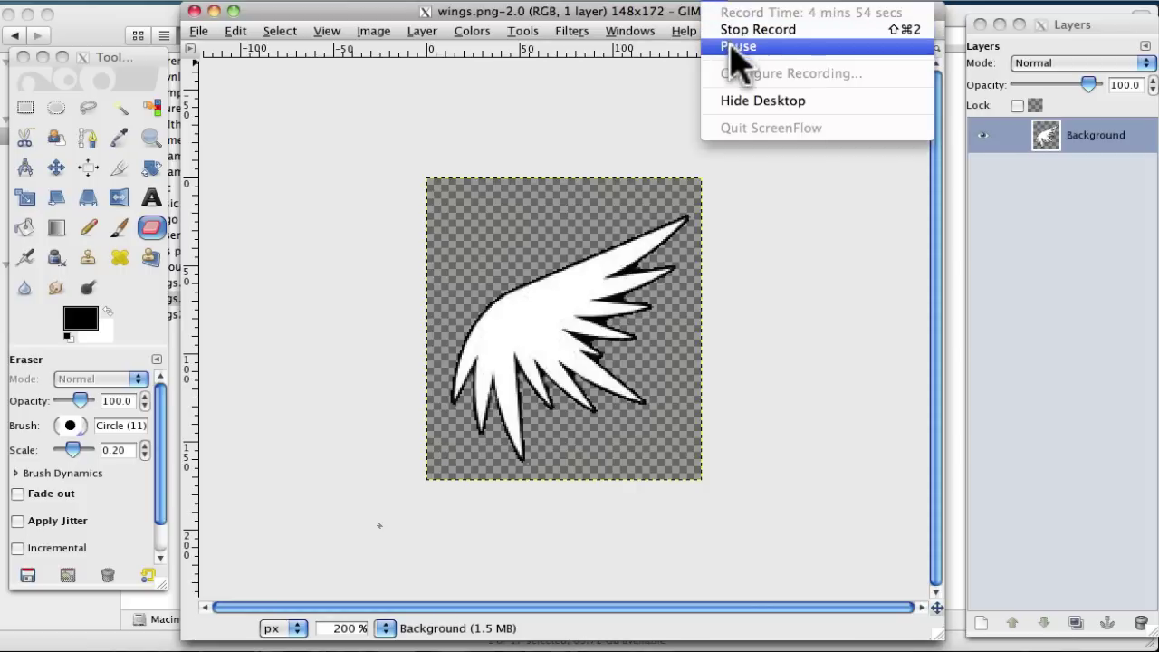
pyautogui.click(733, 51)
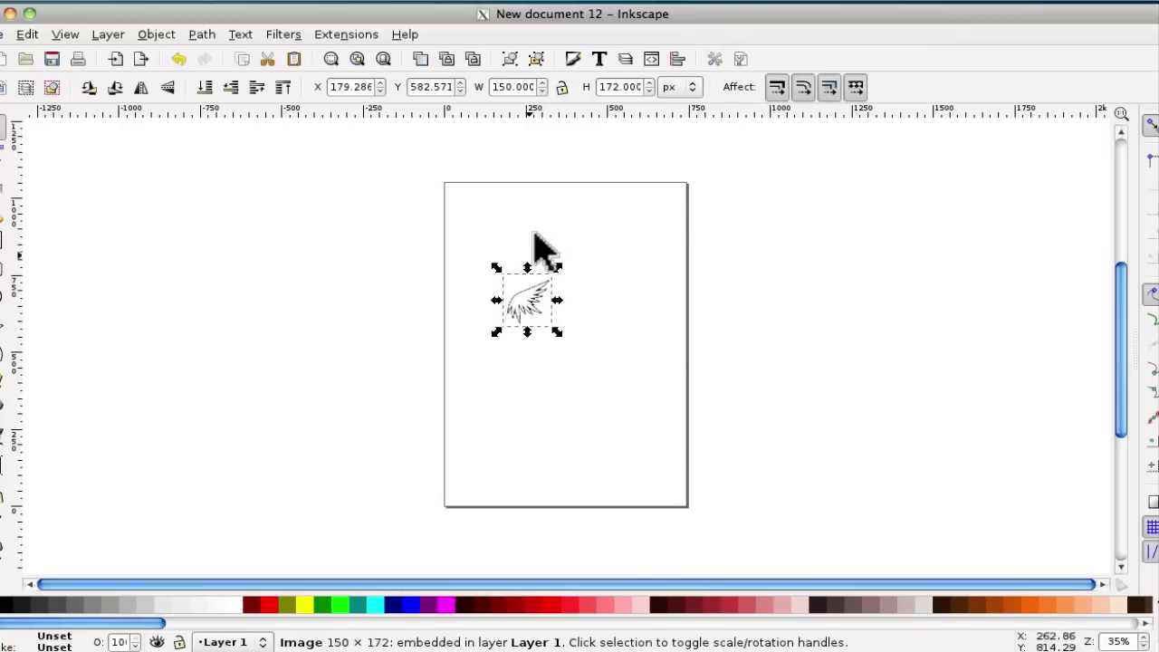
# Step: Enlarge the wing image to about 701 × 804 px and move it left of the page
pyautogui.press('v')
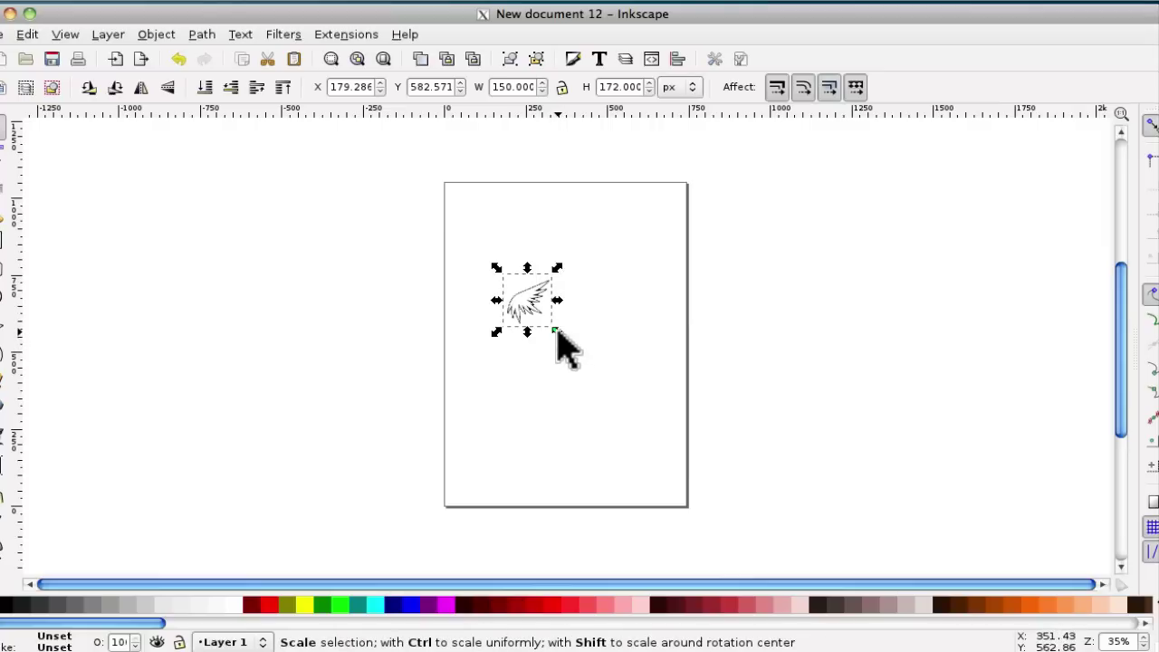
pyautogui.moveTo(560, 335); pyautogui.dragTo(735, 543)
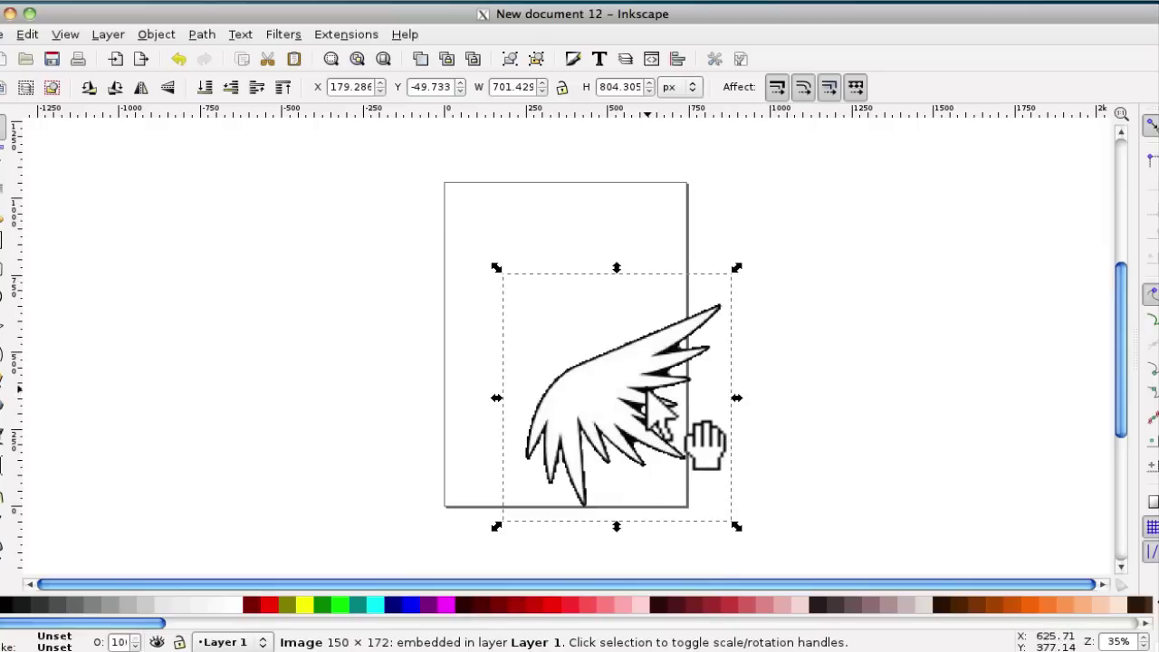
pyautogui.moveTo(648, 391); pyautogui.dragTo(321, 298)
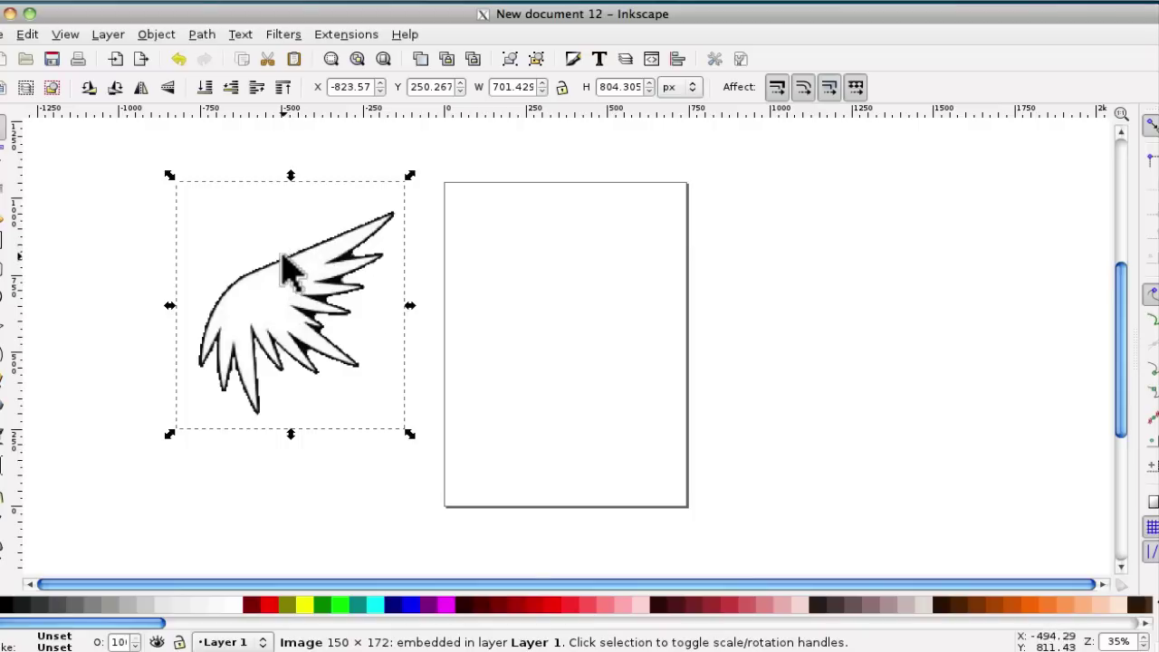
# Step: Trace the wing bitmap with Grays, 2 scans, into a 92-node vector path
pyautogui.click(201, 35)
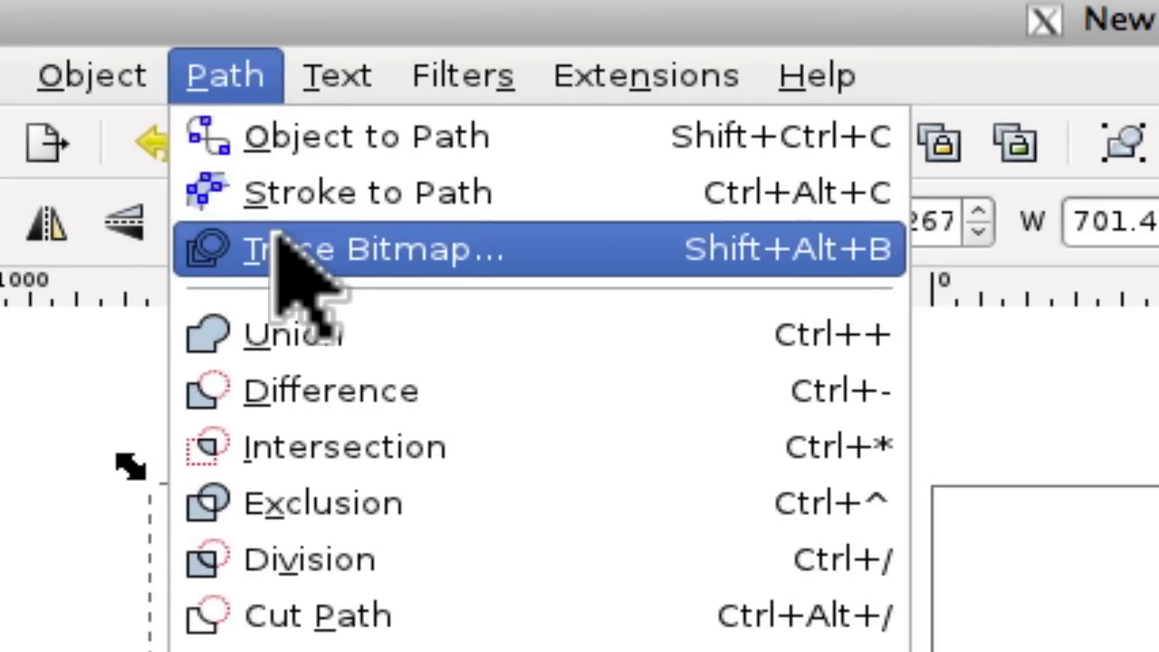
pyautogui.click(274, 246)
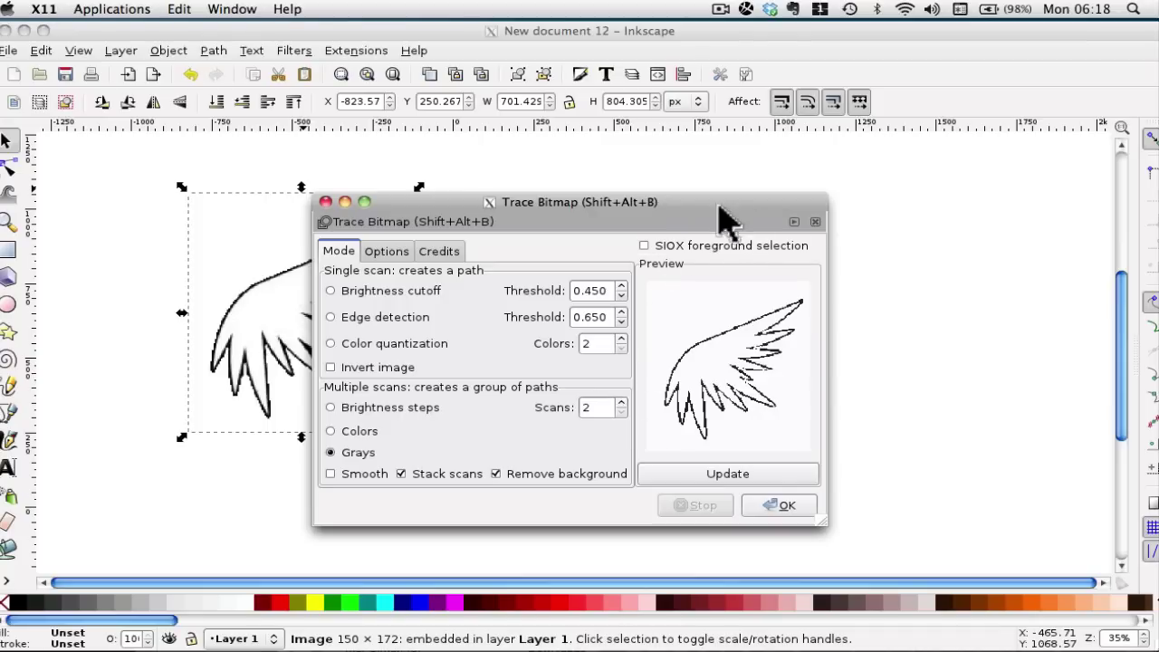
pyautogui.moveTo(725, 218)
pyautogui.mouseDown()
pyautogui.moveTo(833, 208)
pyautogui.moveTo(719, 228)
pyautogui.mouseUp()
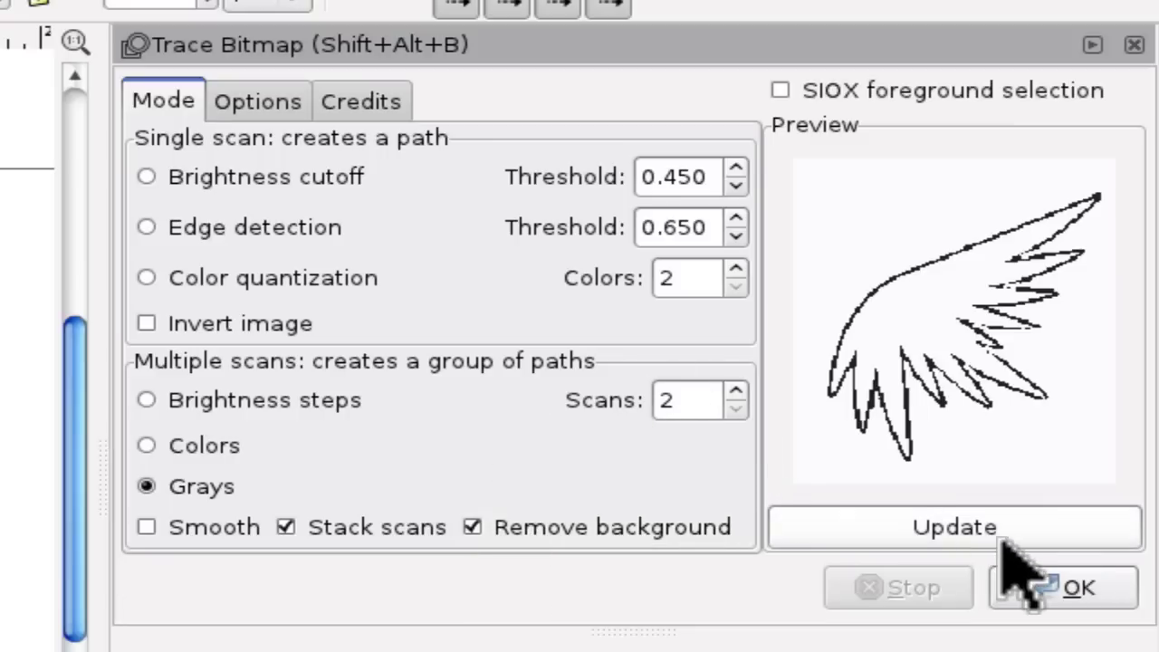
pyautogui.click(960, 532)
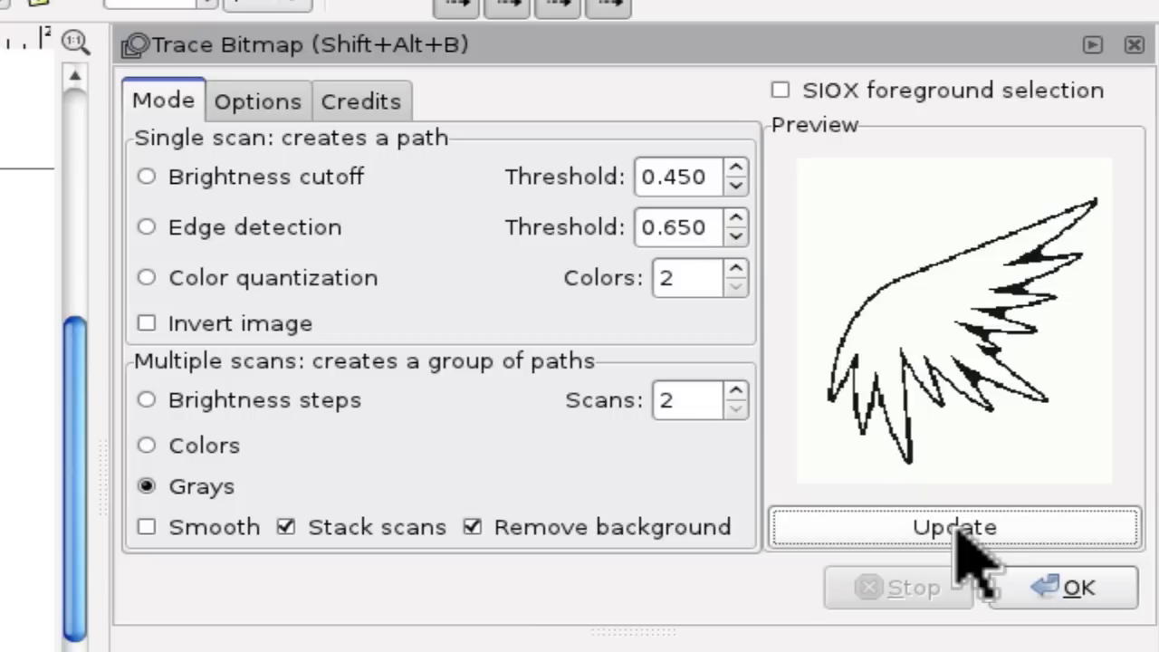
pyautogui.click(1076, 589)
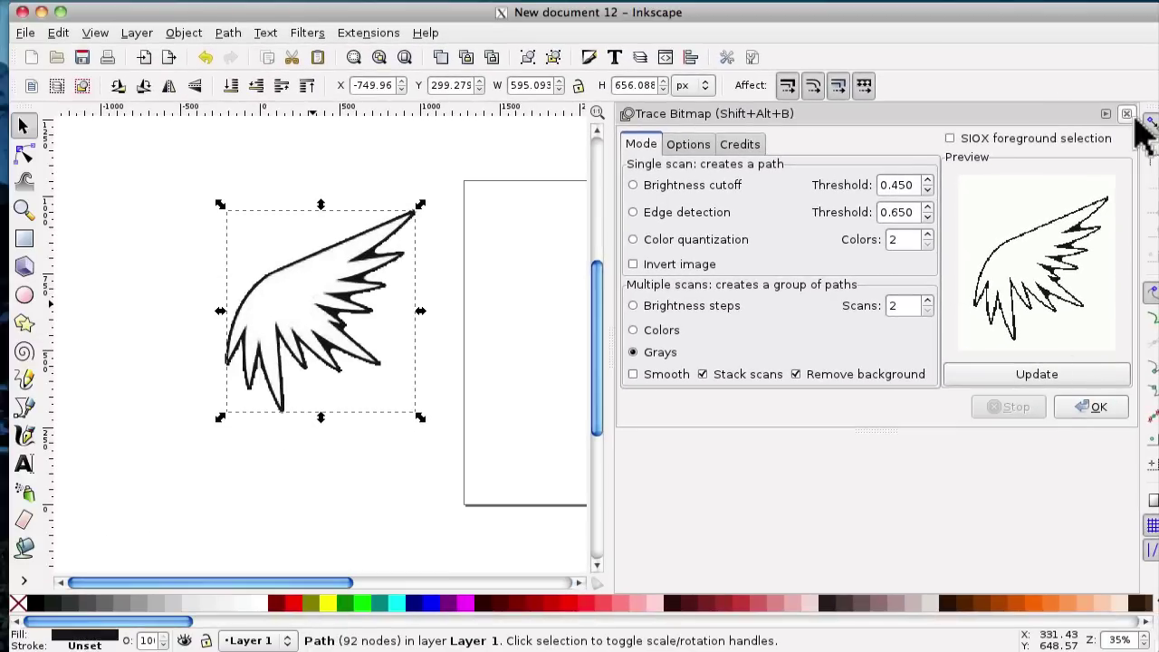
pyautogui.click(1129, 115)
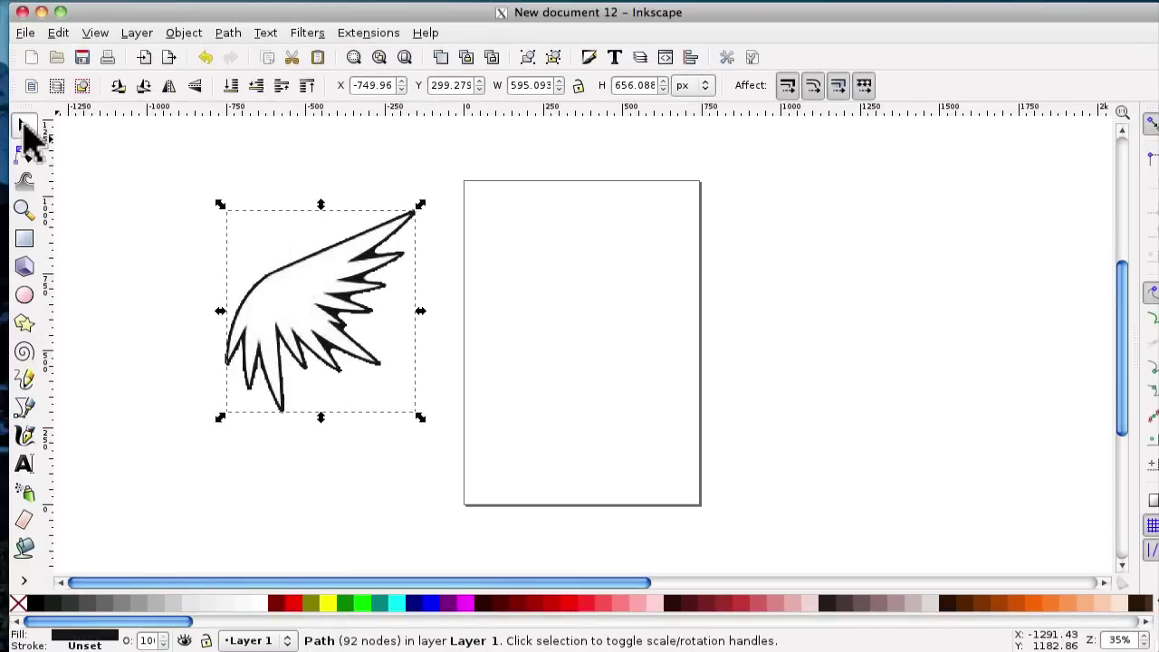
# Step: Move the traced wing off the bitmap onto the page and deselect it
pyautogui.moveTo(373, 258)
pyautogui.mouseDown()
pyautogui.moveTo(679, 270)
pyautogui.moveTo(869, 237)
pyautogui.mouseUp()
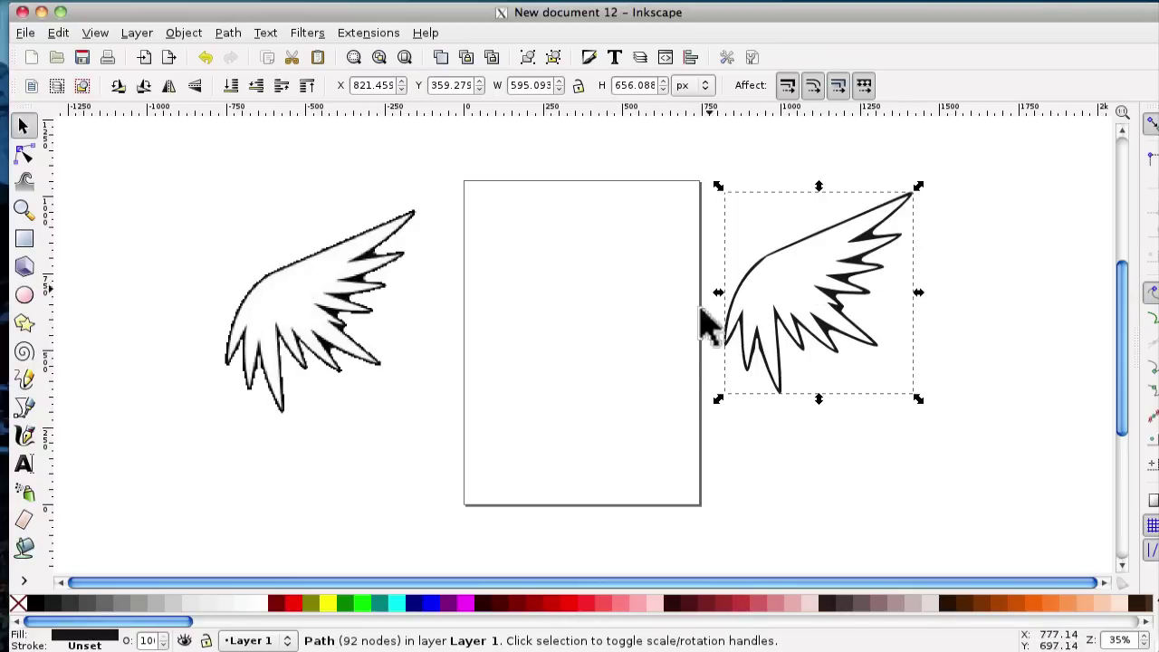
pyautogui.moveTo(868, 235); pyautogui.dragTo(538, 287)
pyautogui.click(343, 488)
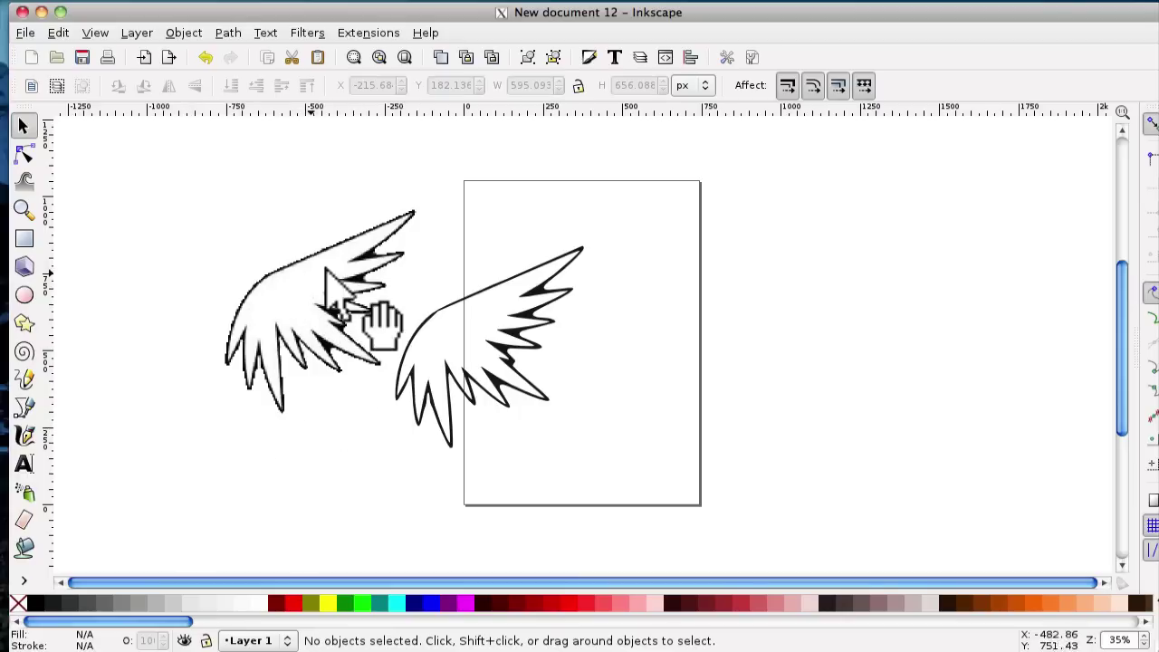
# Step: Zoom in to 70% to compare the traced wing with the pixelated original
pyautogui.click(24, 210)
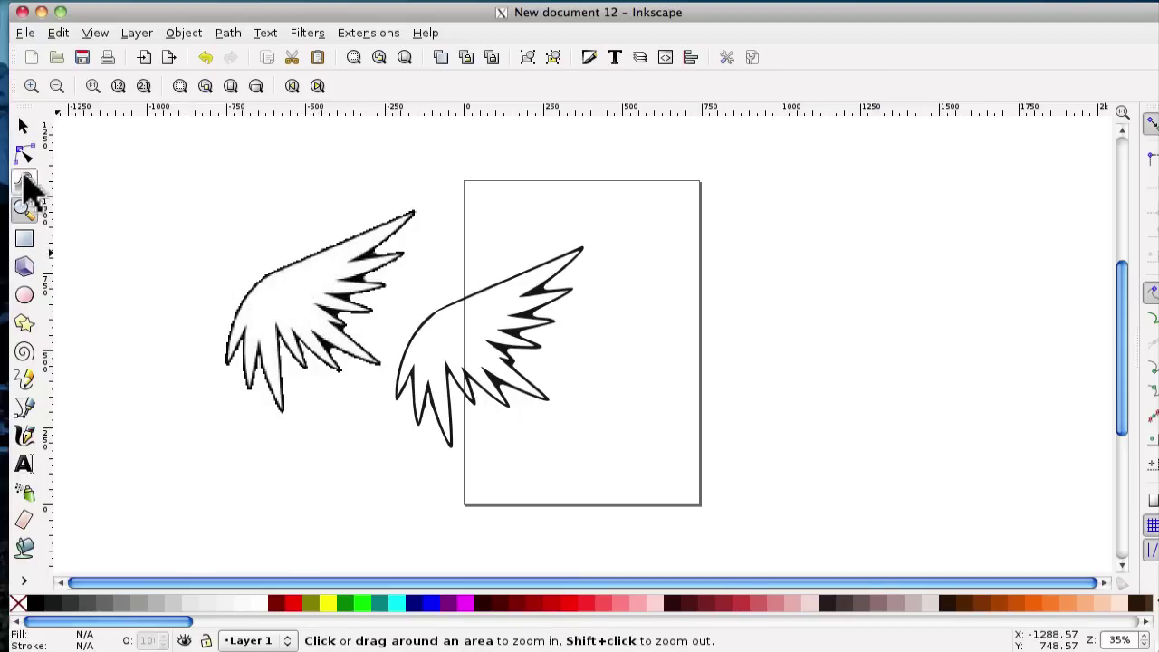
pyautogui.click(31, 85)
pyautogui.click(31, 85)
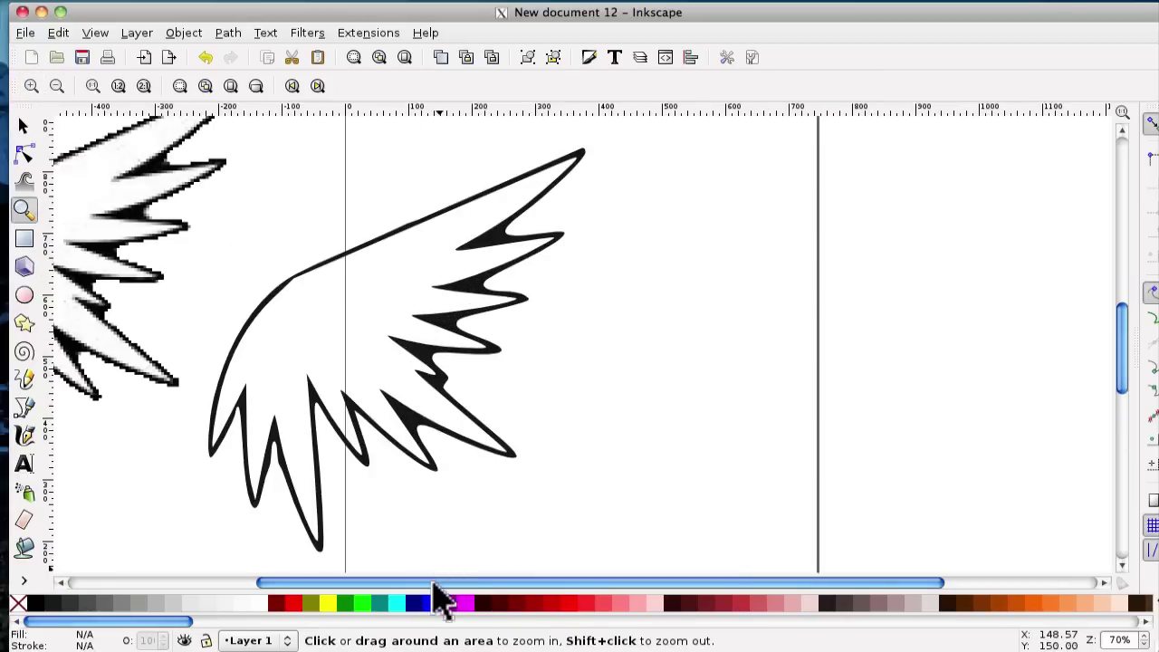
pyautogui.moveTo(432, 584); pyautogui.dragTo(271, 585)
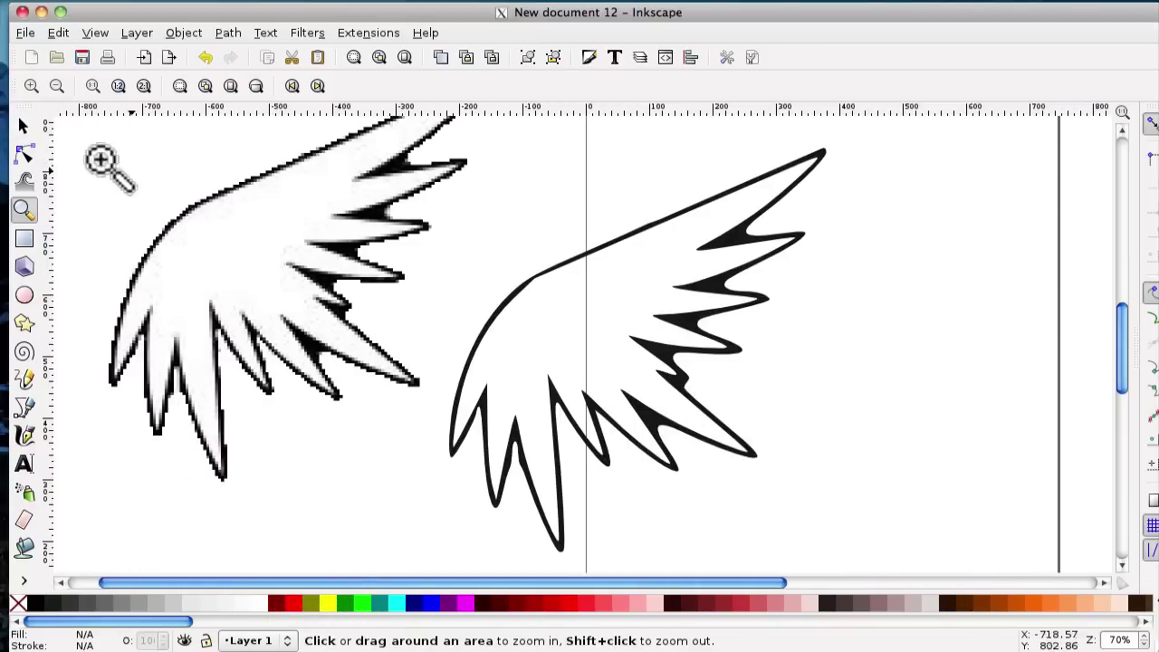
pyautogui.click(22, 129)
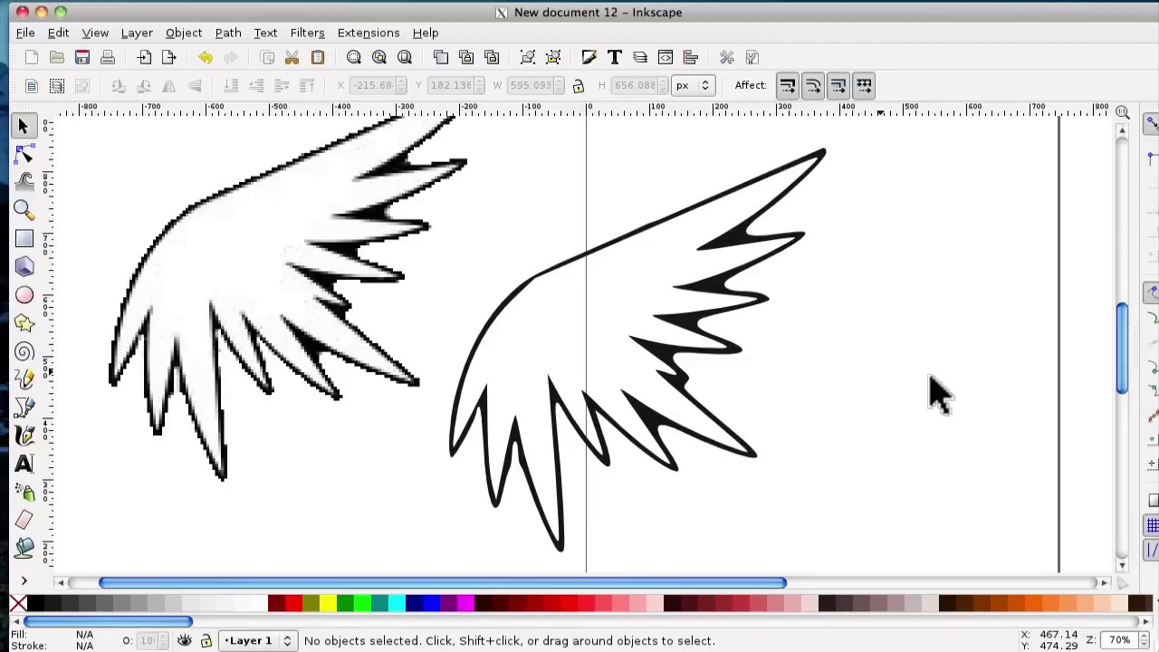
# Step: Delete the pixelated bitmap wing, zoom out to the whole page, and move the traced wing fully inside it
pyautogui.click(291, 269)
pyautogui.press('Delete')
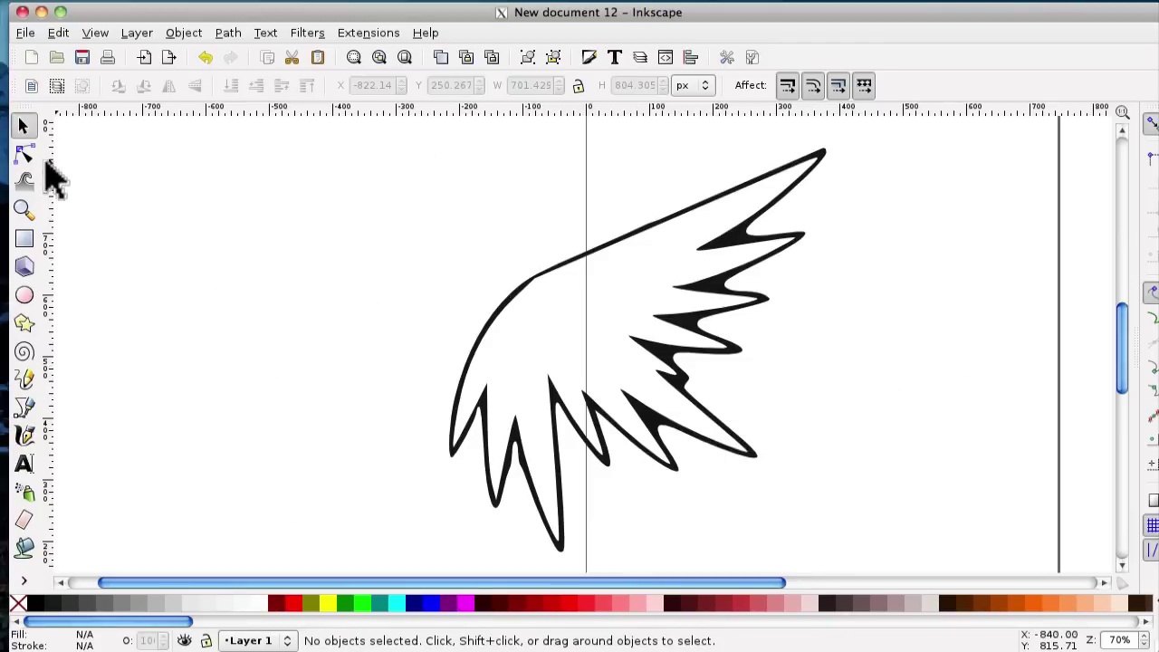
pyautogui.click(23, 209)
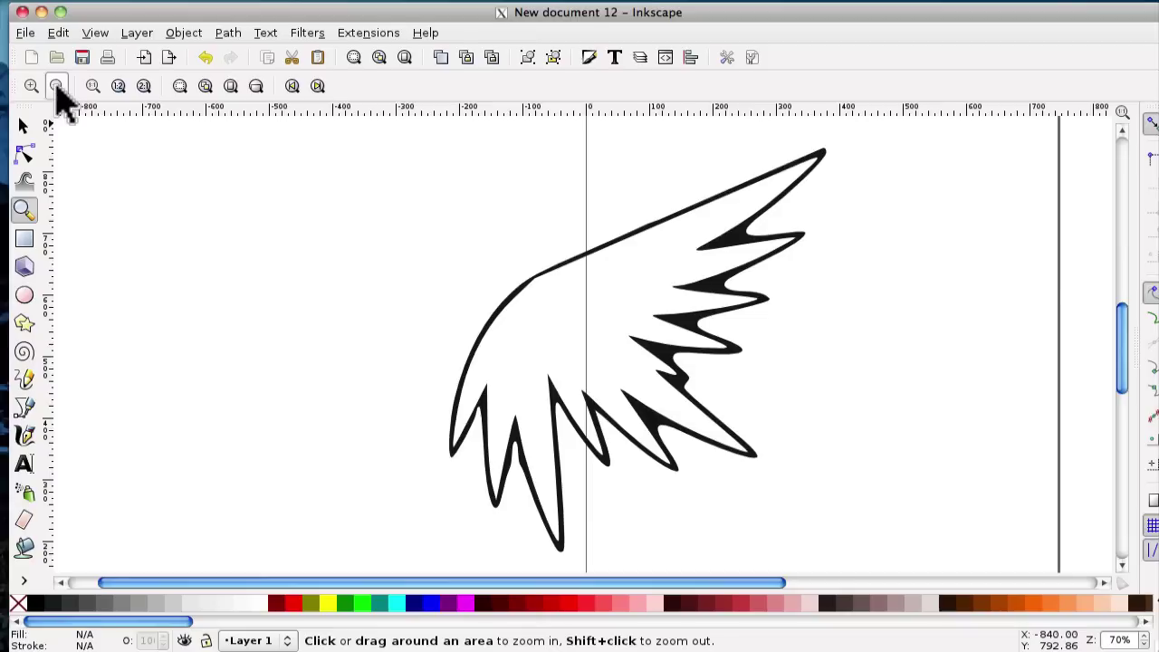
pyautogui.click(56, 85)
pyautogui.click(56, 85)
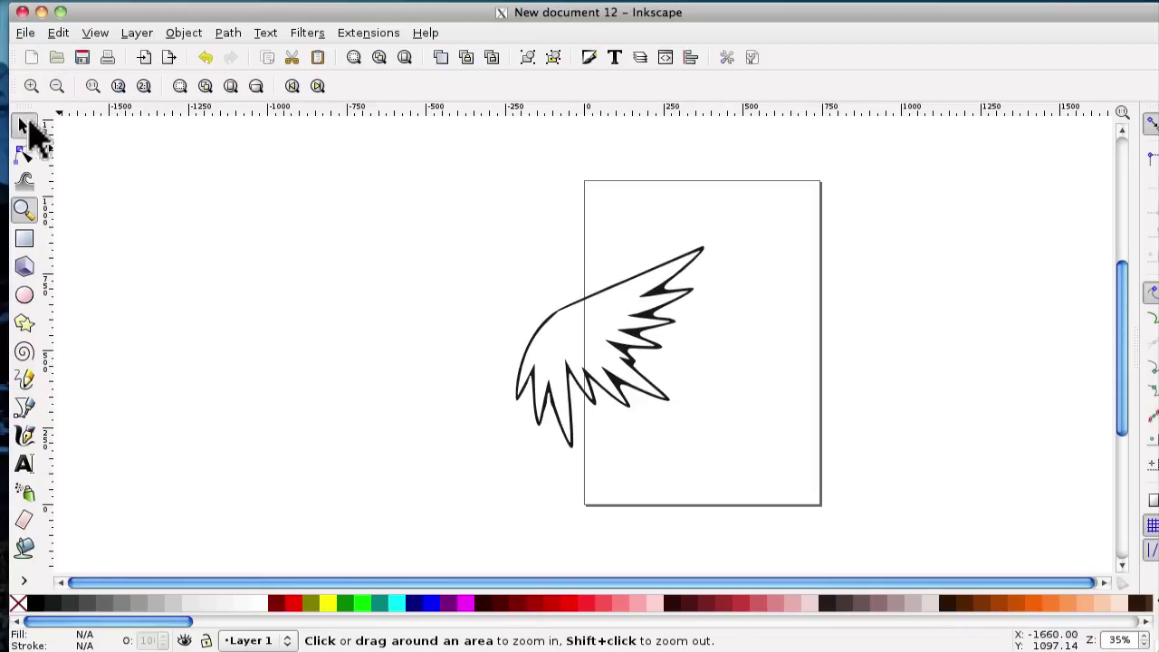
pyautogui.click(24, 125)
pyautogui.moveTo(596, 377); pyautogui.dragTo(692, 383)
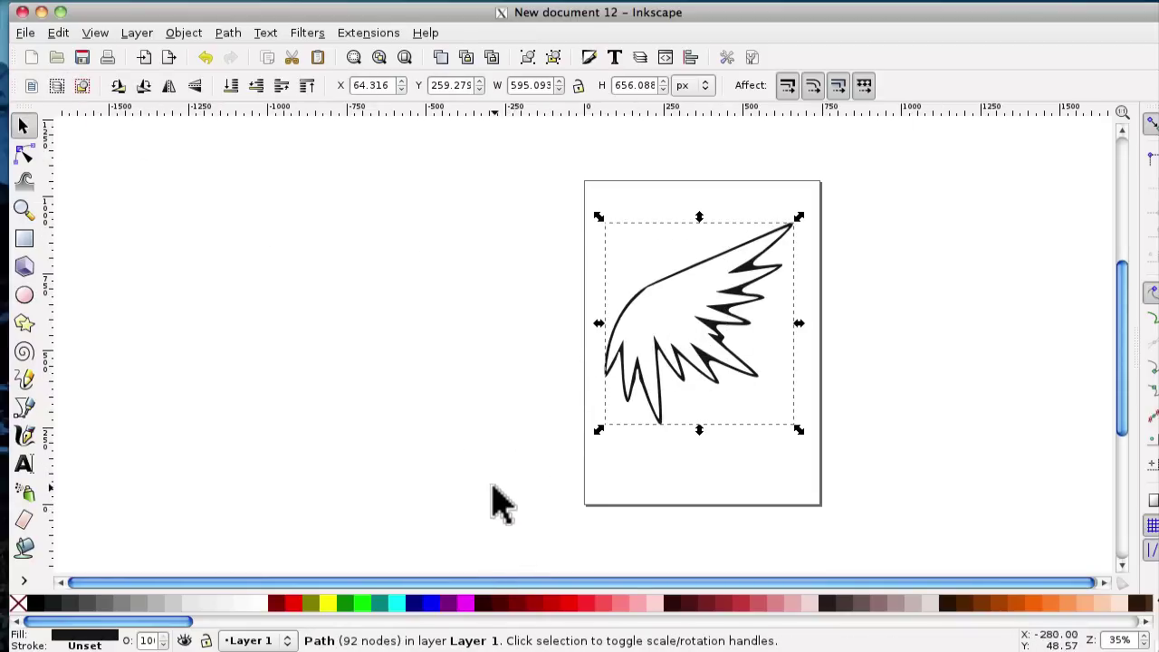